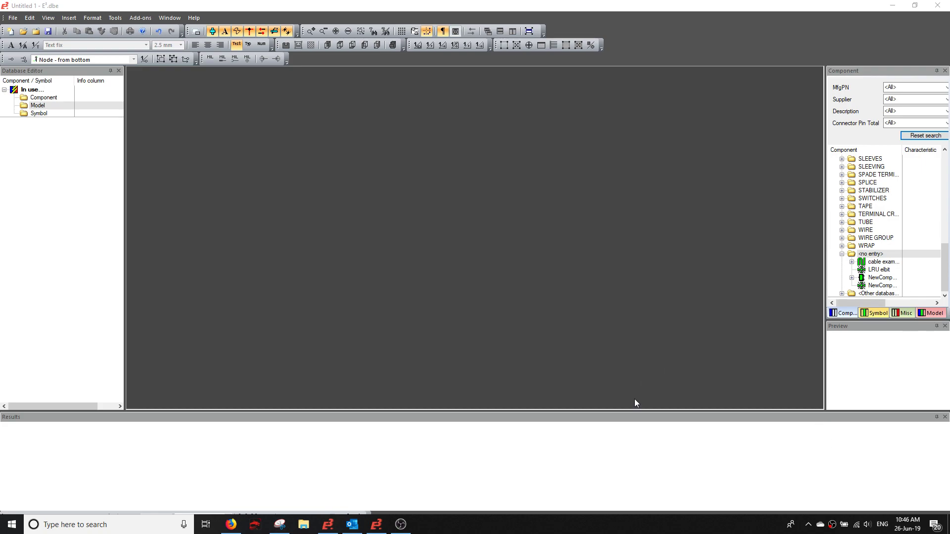
Create a new component of type Block with the default name and choose to edit it graphically
{"action": "right_click", "coordinate": [854, 186]}
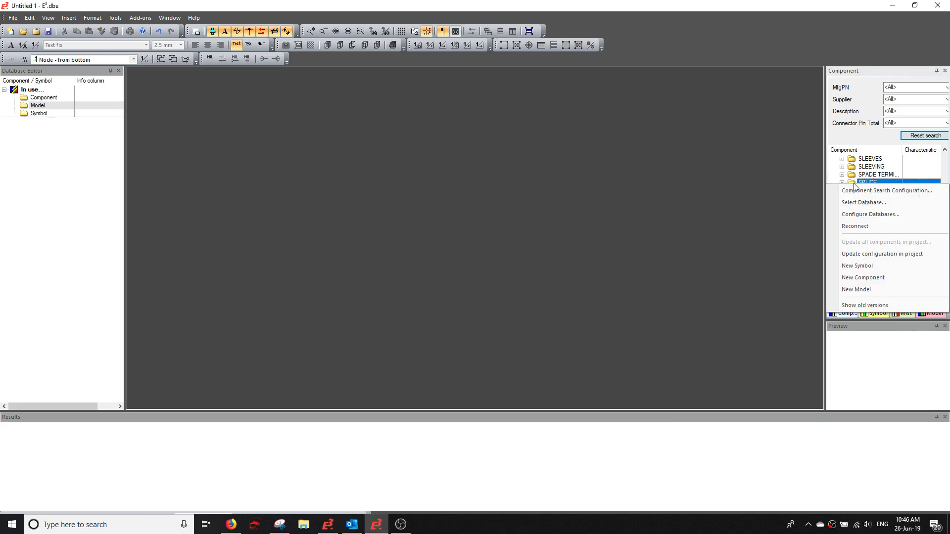
{"action": "left_click", "coordinate": [872, 277]}
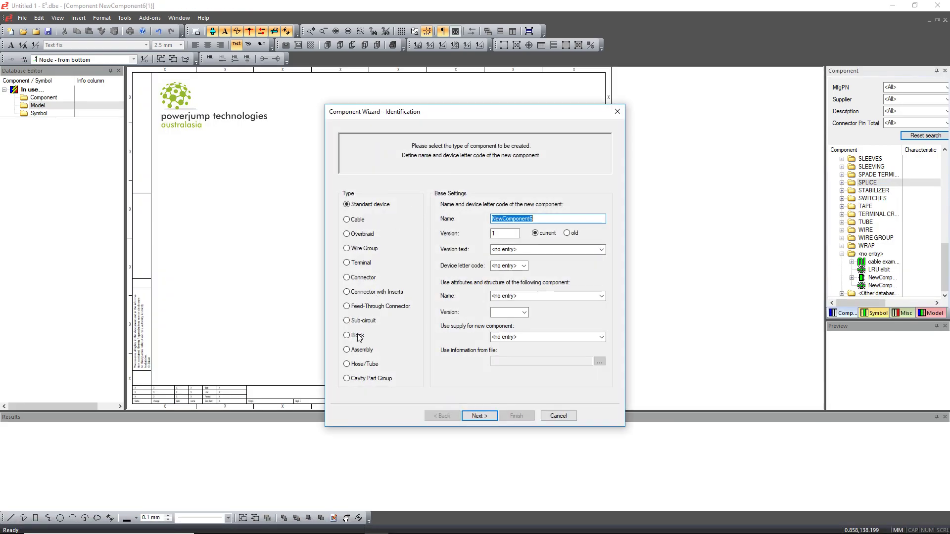
{"action": "left_click", "coordinate": [357, 336]}
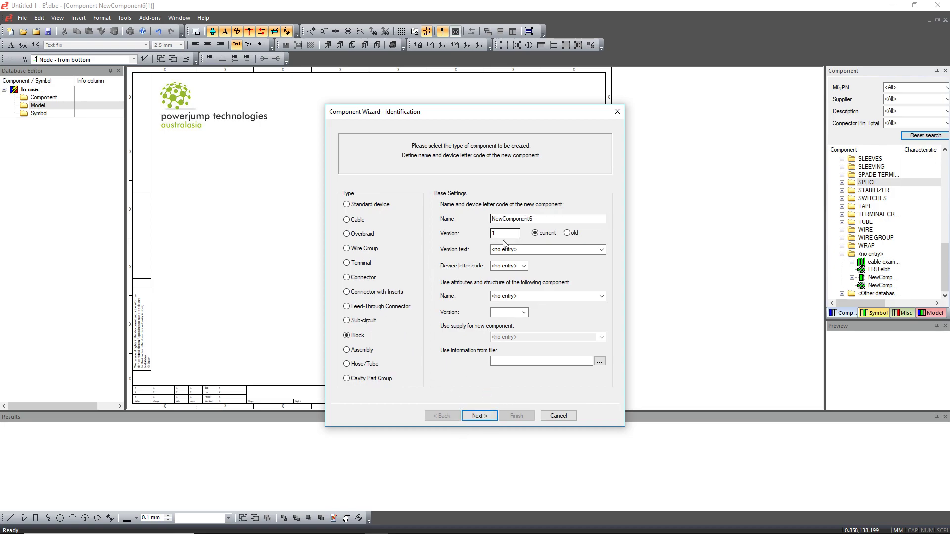
{"action": "left_click", "coordinate": [478, 416]}
{"action": "left_click", "coordinate": [488, 418]}
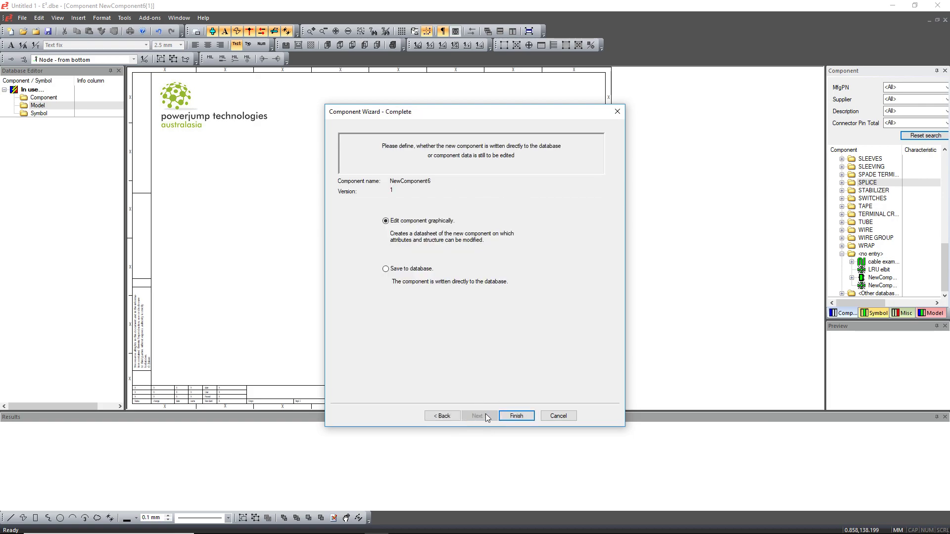
{"action": "left_click", "coordinate": [515, 416]}
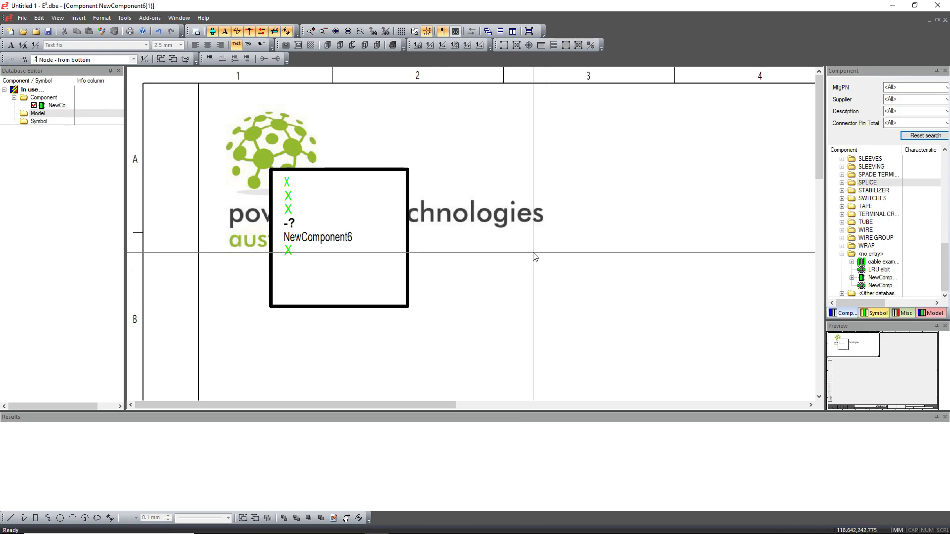
Filter the component database by manufacturer part number DT04* and expand CONNECTORS, DEUTSCH, DT
{"action": "left_click_drag", "start_coordinate": [213, 140], "coordinate": [273, 178]}
{"action": "left_click", "coordinate": [169, 213]}
{"action": "left_click", "coordinate": [899, 88]}
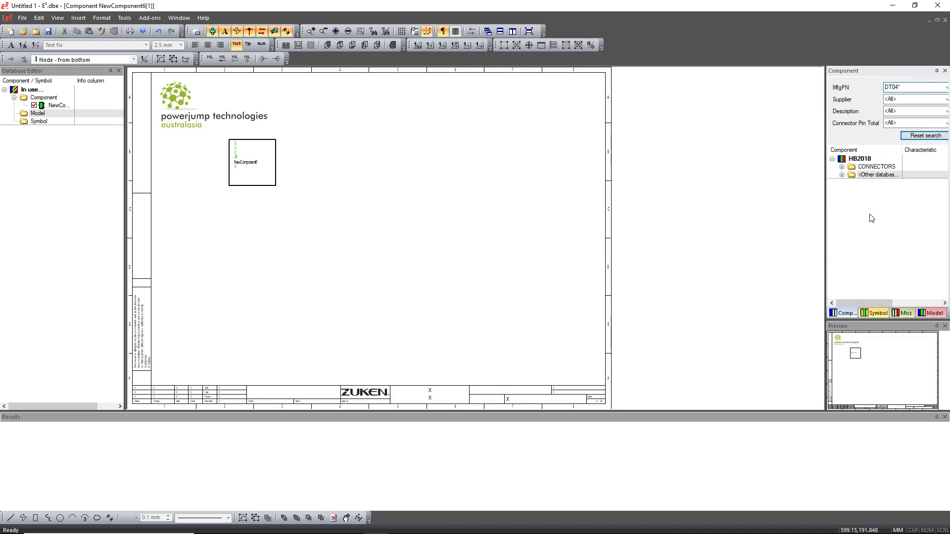
{"action": "double_click", "coordinate": [864, 168]}
{"action": "double_click", "coordinate": [870, 176]}
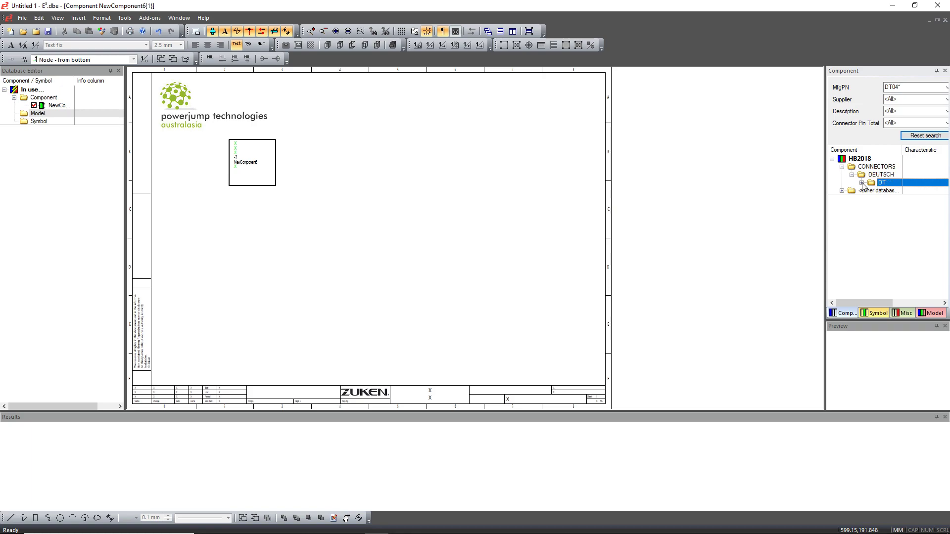
{"action": "left_click", "coordinate": [861, 183]}
Place four connectors in a row below the block as J1 to J4, using DT04-08PA-E008 for J2 and DT04-08PA for the others
{"action": "left_click", "coordinate": [893, 174]}
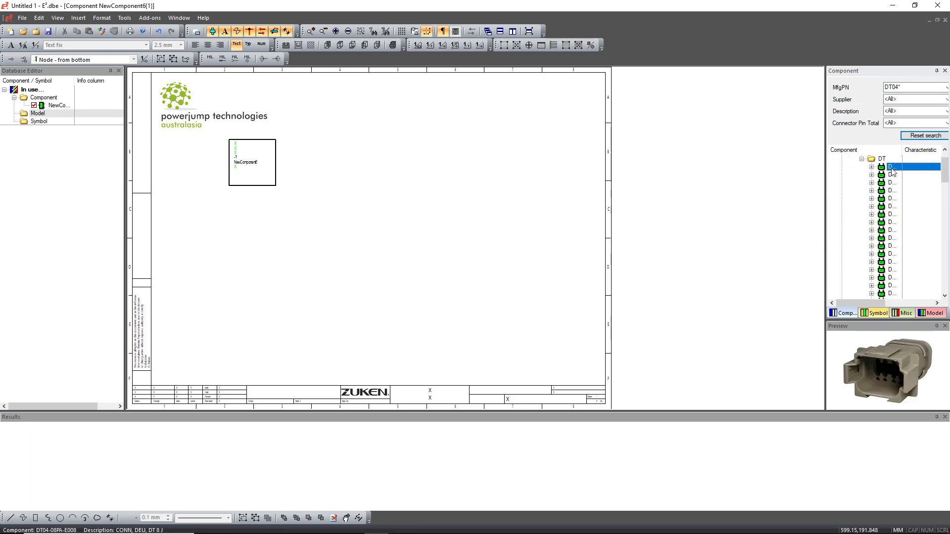
{"action": "left_click_drag", "start_coordinate": [891, 172], "coordinate": [182, 282]}
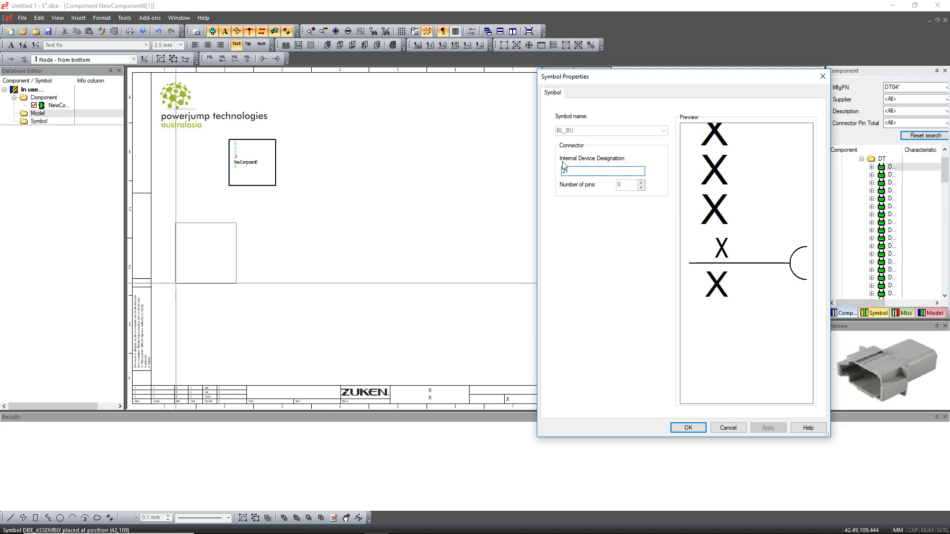
{"action": "left_click", "coordinate": [692, 428]}
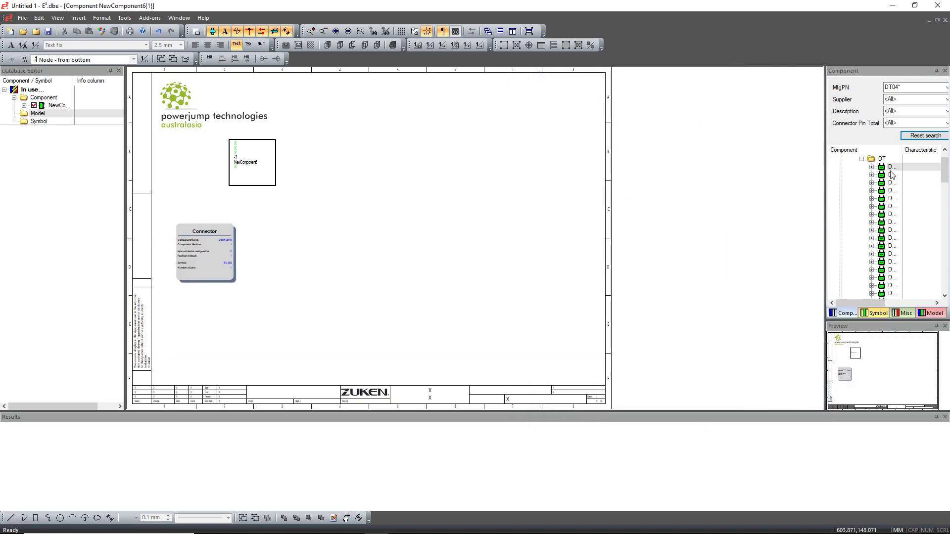
{"action": "left_click_drag", "start_coordinate": [890, 174], "coordinate": [276, 286]}
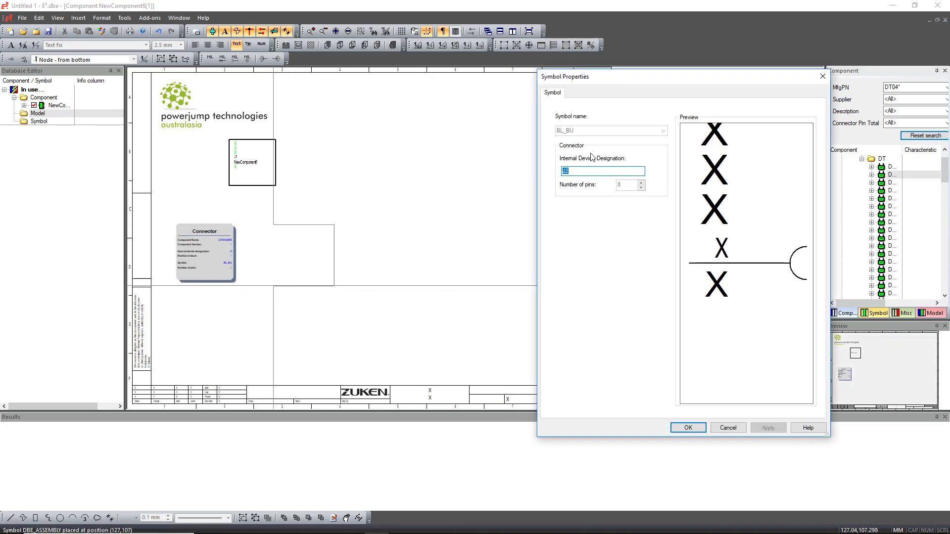
{"action": "left_click", "coordinate": [688, 428]}
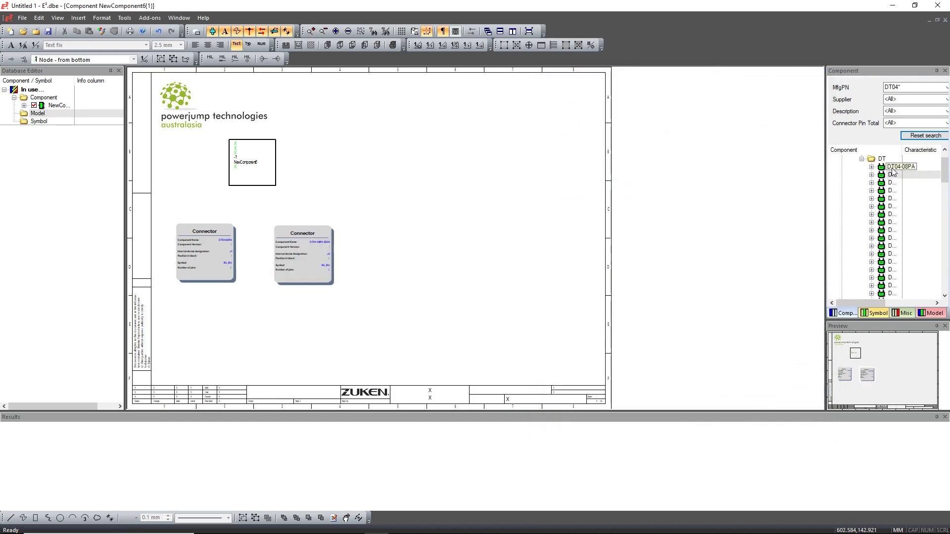
{"action": "left_click_drag", "start_coordinate": [893, 171], "coordinate": [370, 287]}
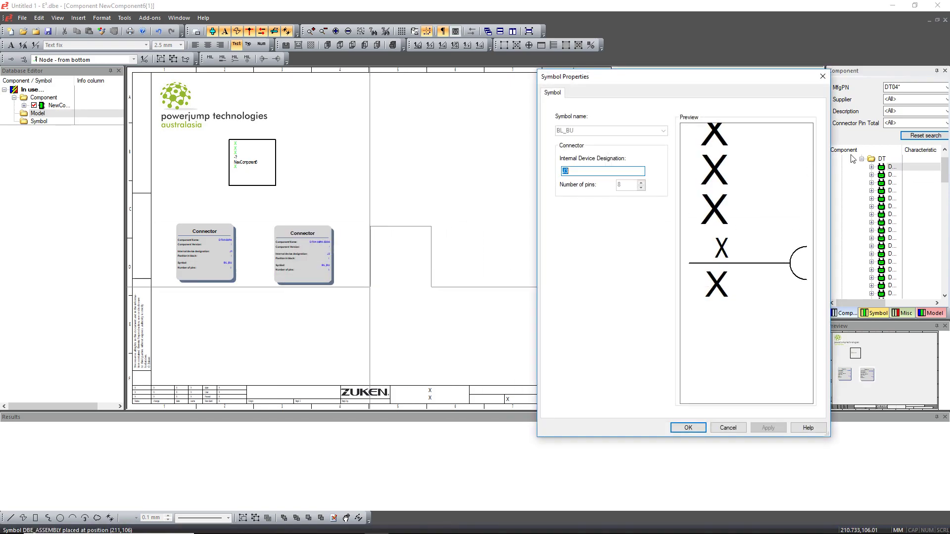
{"action": "left_click", "coordinate": [688, 428]}
{"action": "left_click_drag", "start_coordinate": [889, 173], "coordinate": [456, 286]}
{"action": "left_click", "coordinate": [686, 429]}
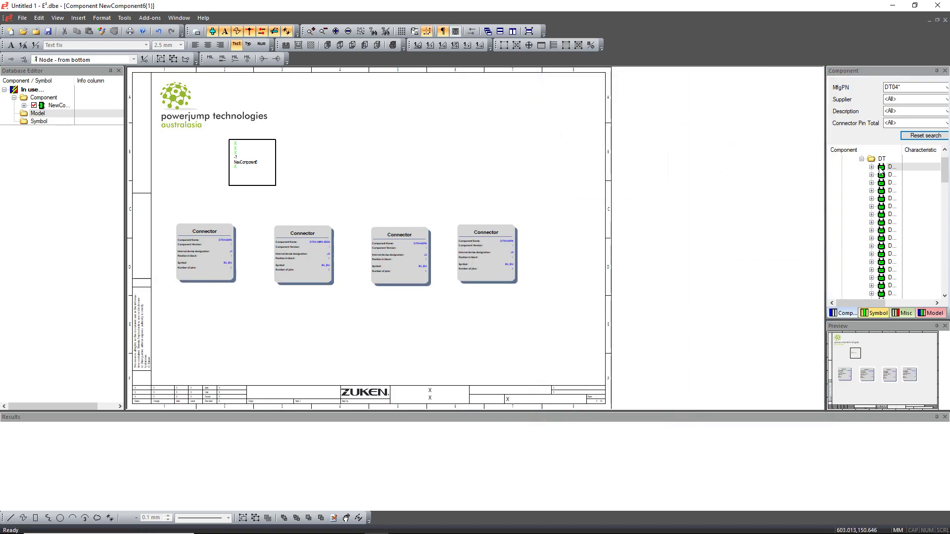
Add a second row of four DT04-08PA connectors with the internal device designations Out1, out2, out3 and out4
{"action": "left_click_drag", "start_coordinate": [888, 168], "coordinate": [177, 371]}
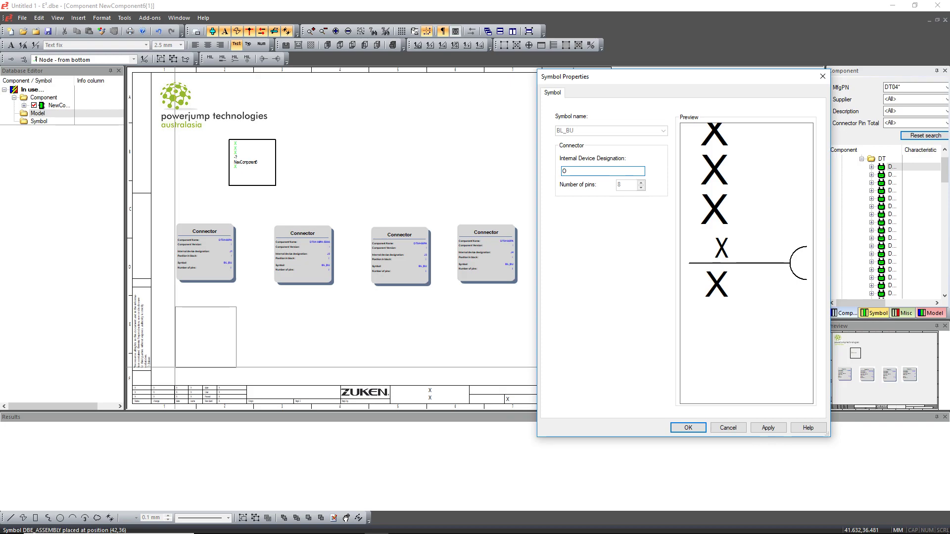
{"action": "type", "text": "Out1"}
{"action": "key", "text": "Return"}
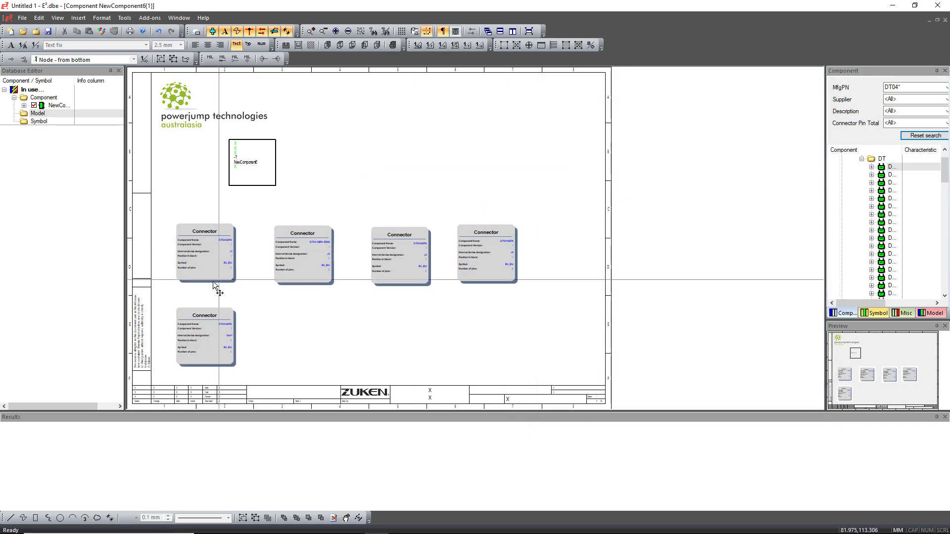
{"action": "left_click_drag", "start_coordinate": [265, 337], "coordinate": [286, 358]}
{"action": "key", "text": "ctrl+v"}
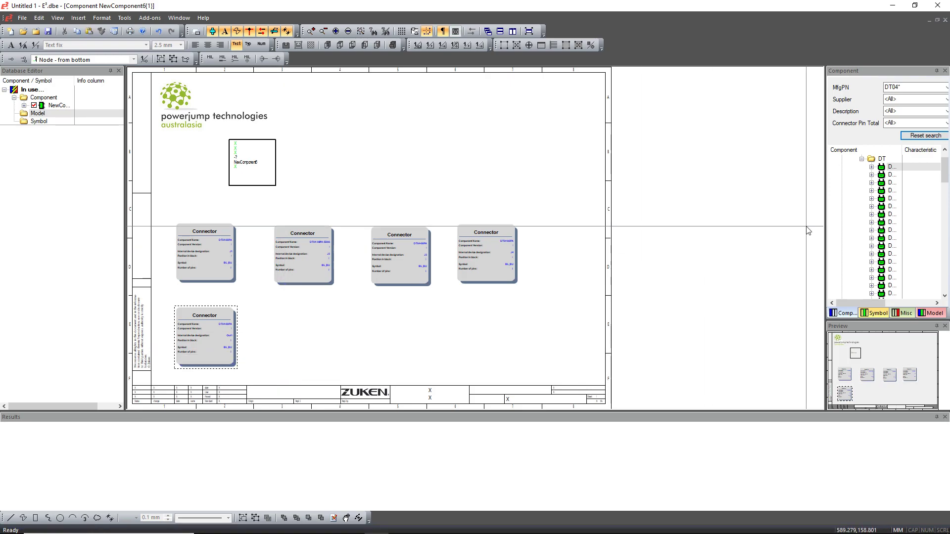
{"action": "left_click_drag", "start_coordinate": [884, 168], "coordinate": [275, 371]}
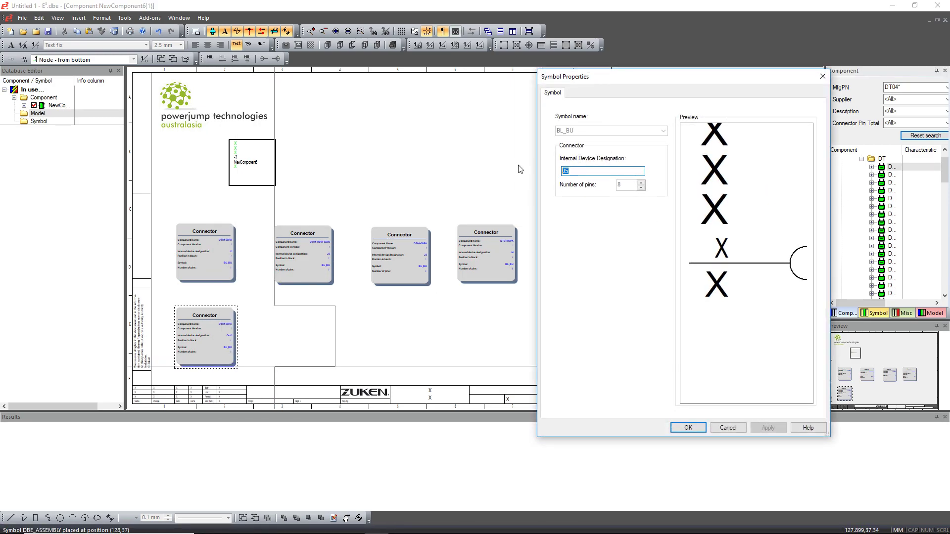
{"action": "key", "text": "Return"}
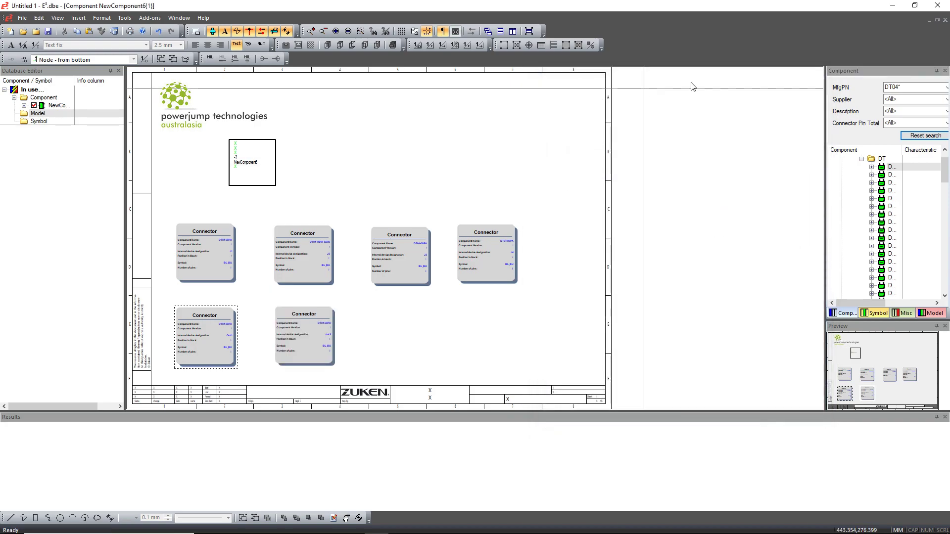
{"action": "left_click", "coordinate": [373, 366]}
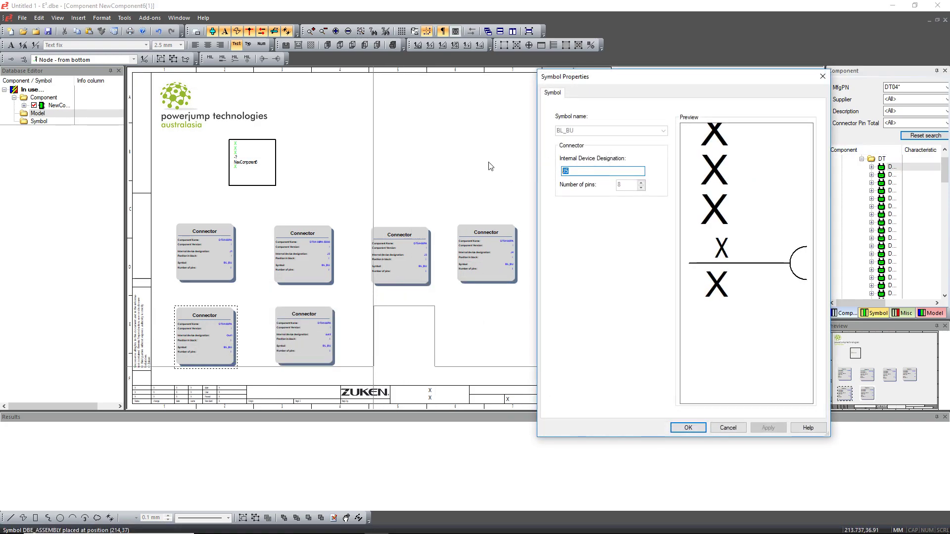
{"action": "key", "text": "Return"}
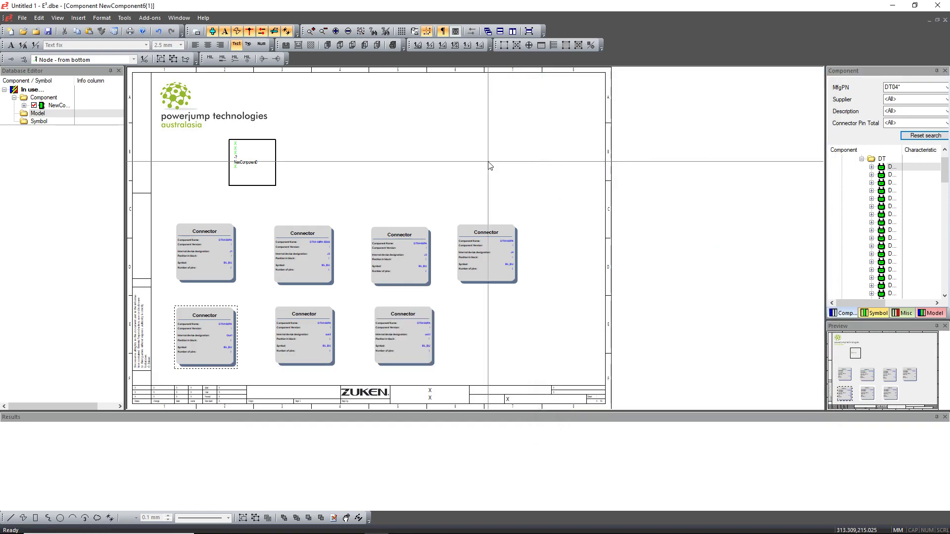
{"action": "left_click_drag", "start_coordinate": [899, 171], "coordinate": [461, 372]}
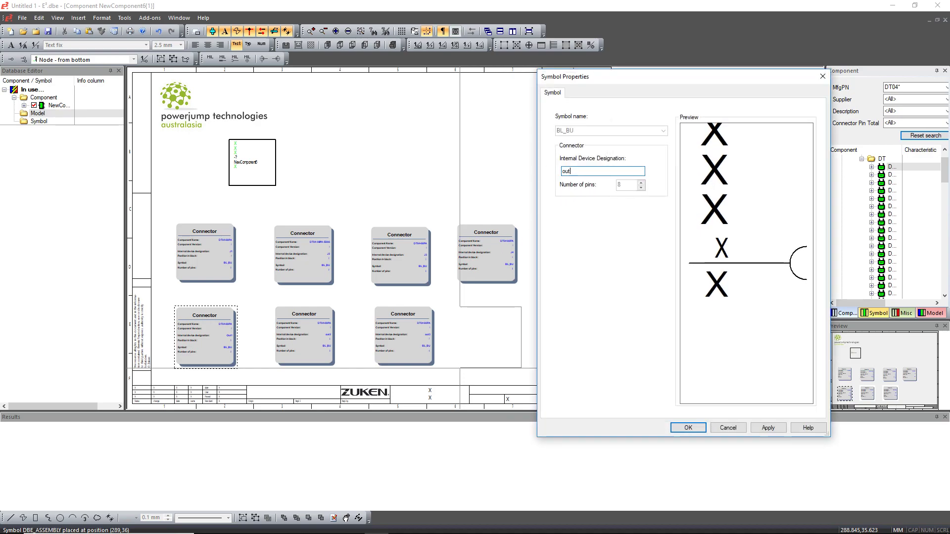
{"action": "key", "text": "Return"}
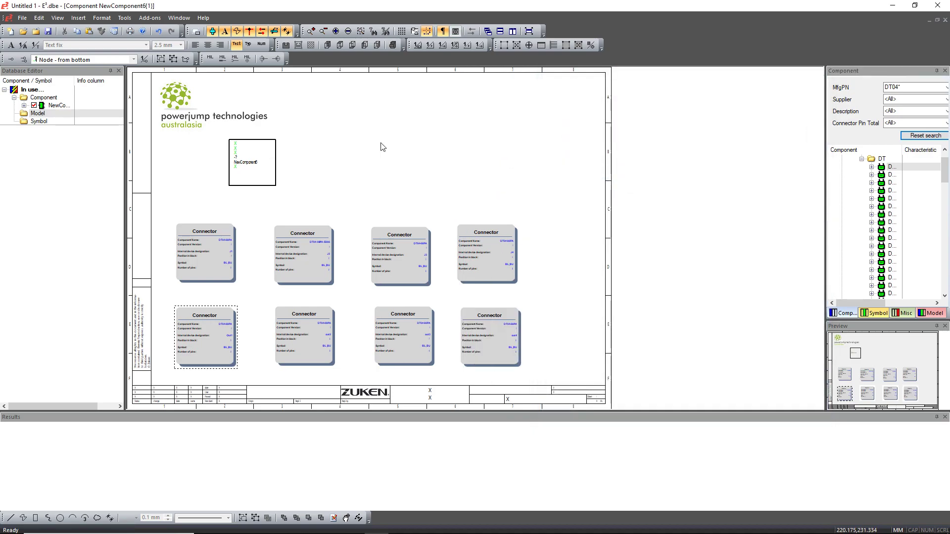
Save the block component NewComponent6 to the database
{"action": "right_click", "coordinate": [350, 145]}
{"action": "left_click", "coordinate": [430, 242]}
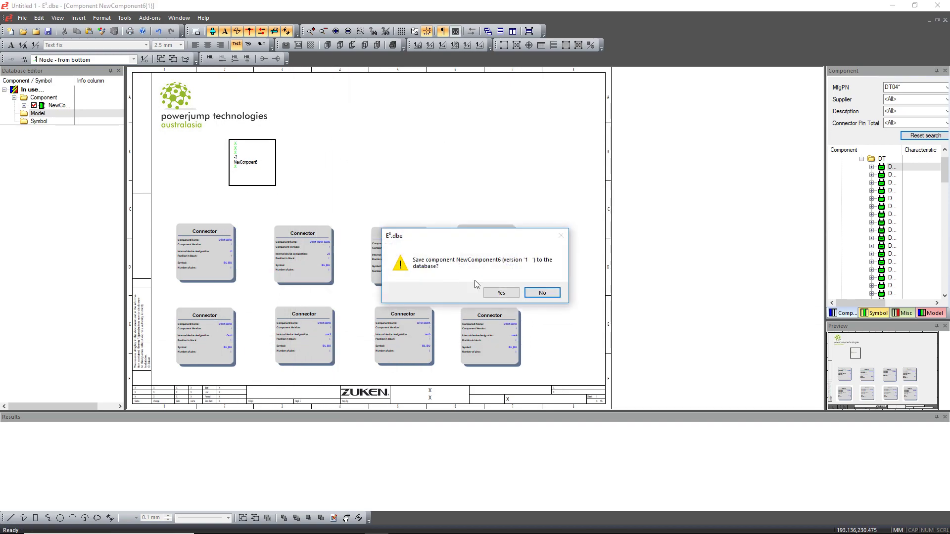
{"action": "left_click", "coordinate": [491, 290]}
Switch to E³.cable and refresh the component tree at the <no entry> folder
{"action": "mouse_move", "coordinate": [361, 530]}
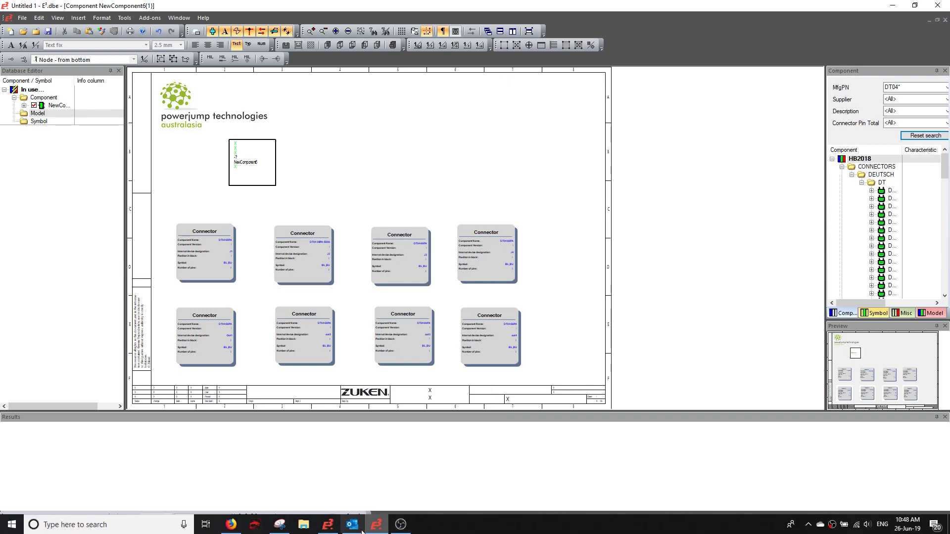
{"action": "left_click", "coordinate": [322, 528]}
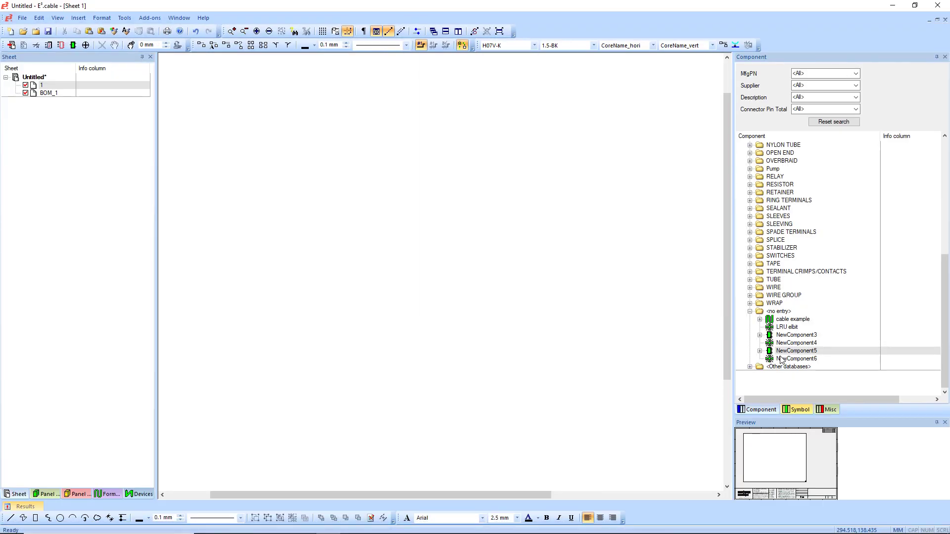
{"action": "left_click", "coordinate": [798, 312]}
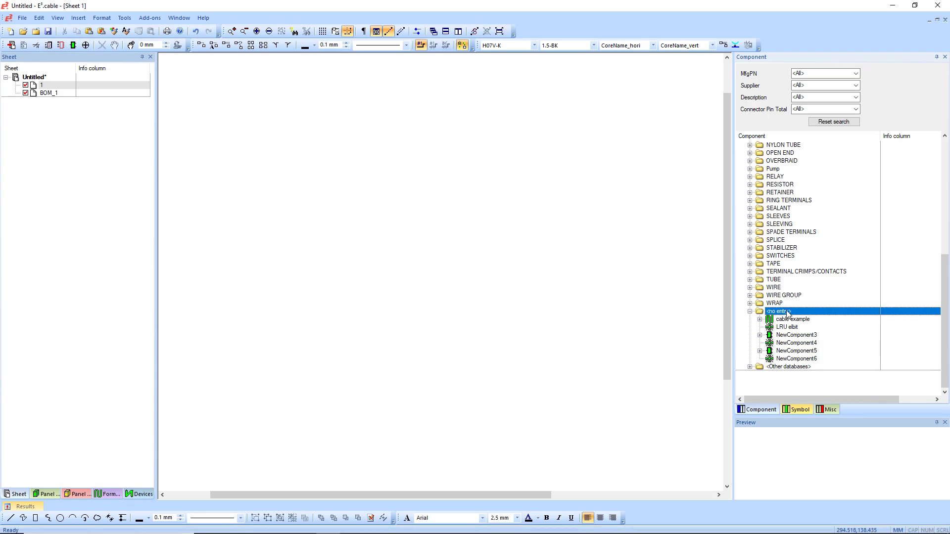
{"action": "scroll", "coordinate": [788, 312], "scroll_direction": "up", "scroll_amount": 1}
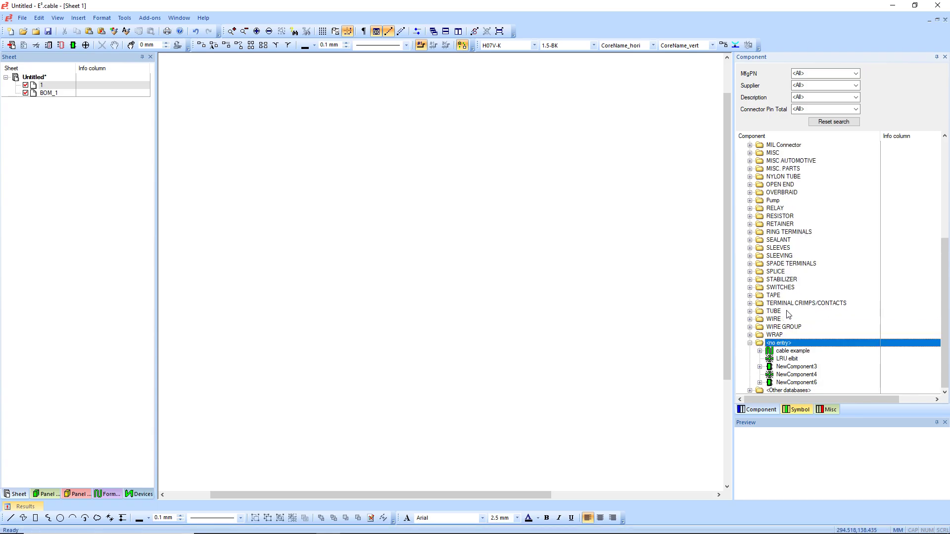
Try placing NewComponent6 on sheet 1 as a bare block, and delete it
{"action": "left_click", "coordinate": [783, 384]}
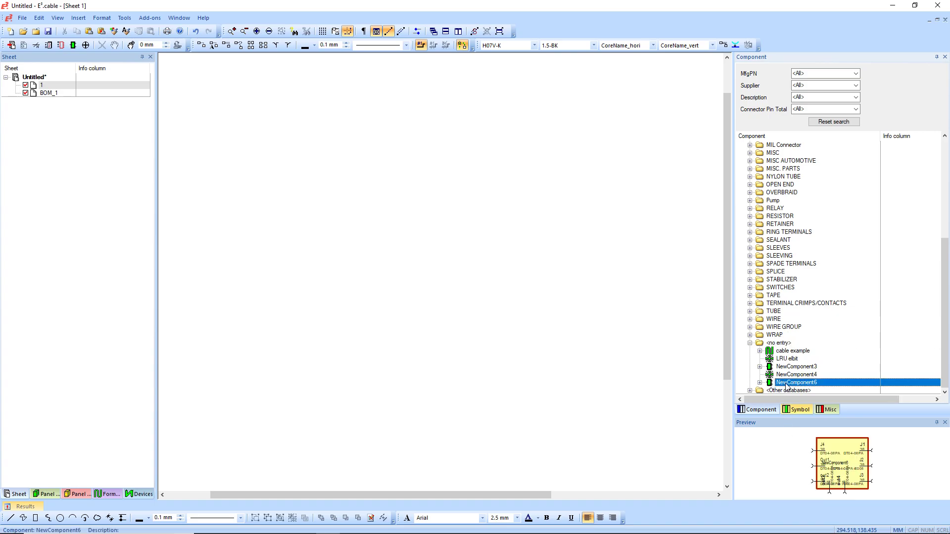
{"action": "left_click_drag", "start_coordinate": [771, 382], "coordinate": [365, 267]}
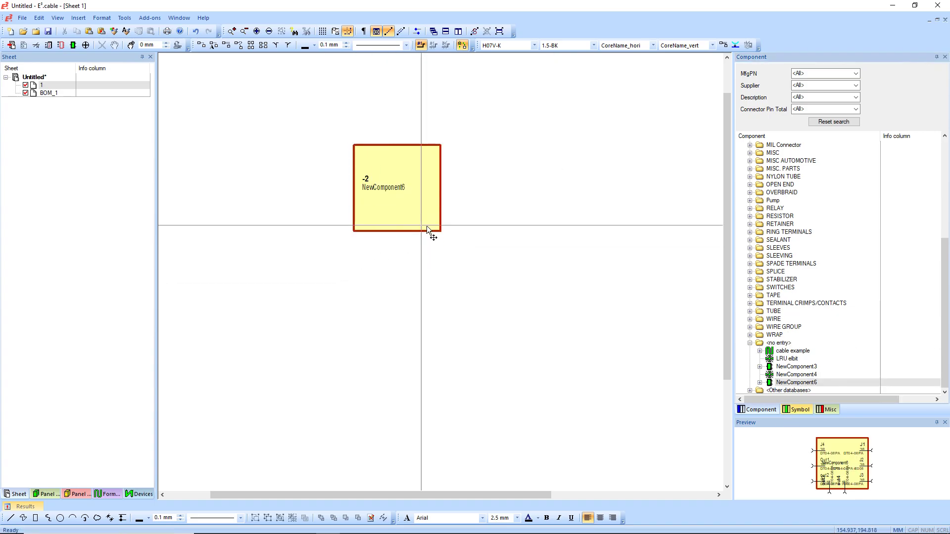
{"action": "key", "text": "Delete"}
Place NewComponent6 on sheet 1 together with all of its connectors
{"action": "right_click", "coordinate": [791, 382]}
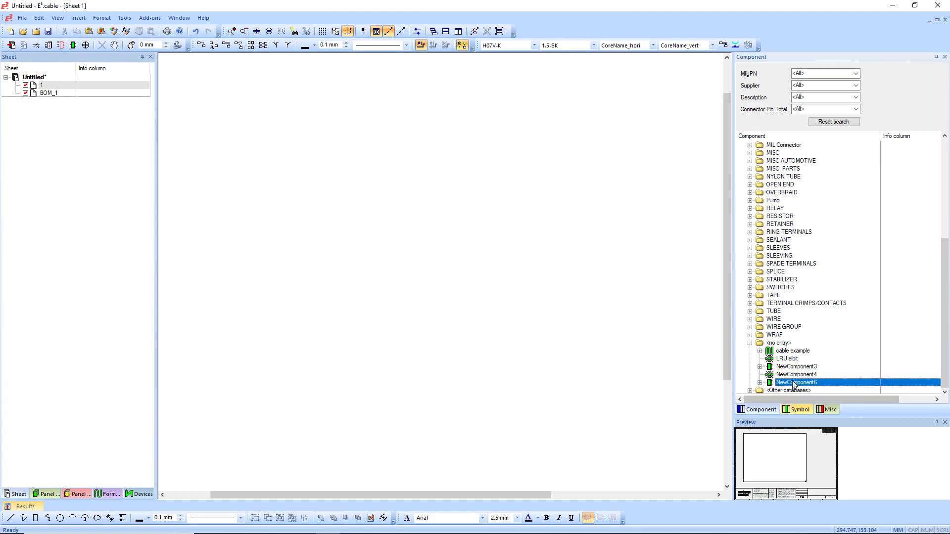
{"action": "left_click", "coordinate": [826, 404]}
{"action": "left_click", "coordinate": [291, 230]}
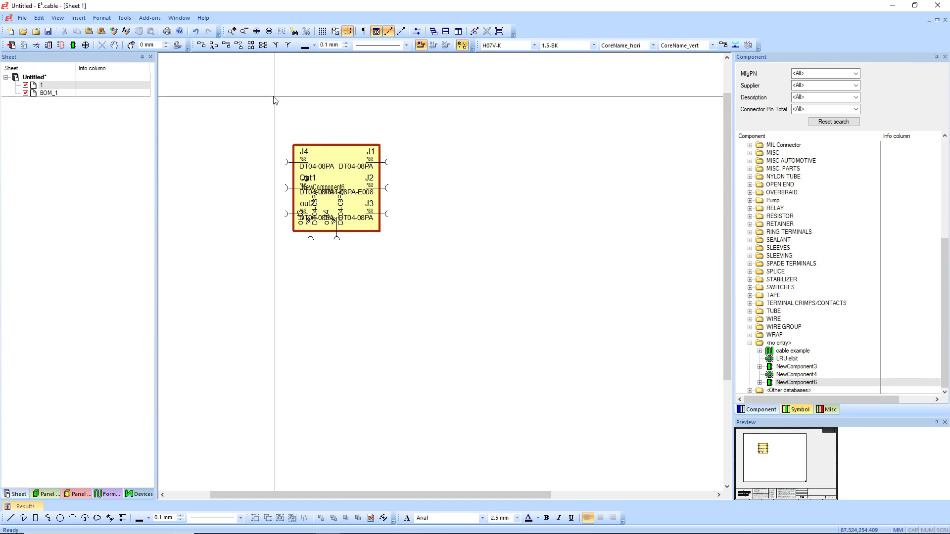
Enlarge the placed NewComponent6 block from its lower-right corner to spread the J and out connectors apart
{"action": "scroll", "coordinate": [365, 187], "scroll_direction": "up", "scroll_amount": 2}
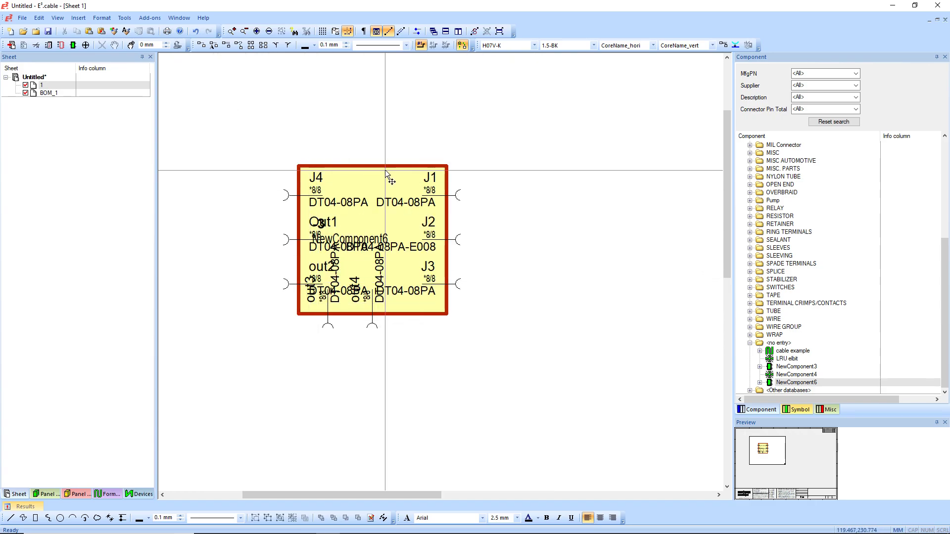
{"action": "left_click", "coordinate": [374, 210]}
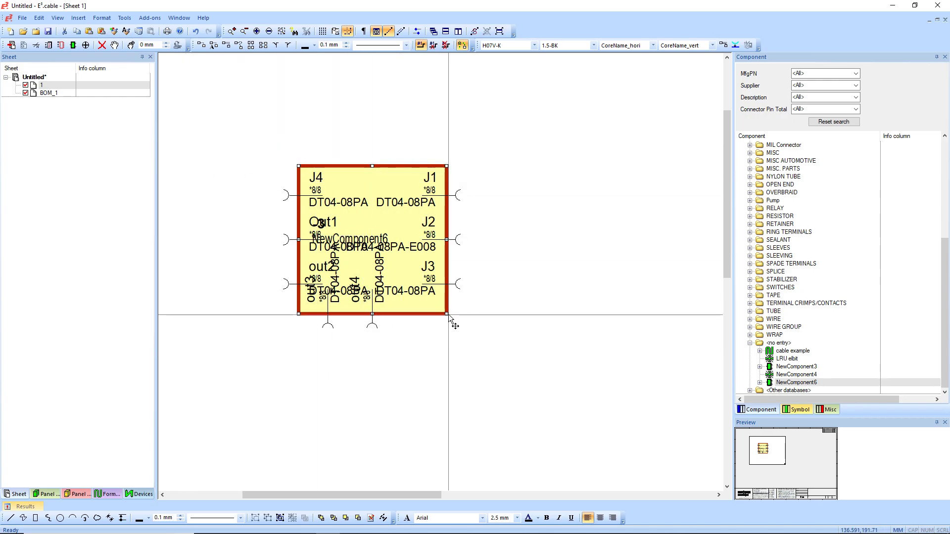
{"action": "left_click_drag", "start_coordinate": [448, 315], "coordinate": [639, 387]}
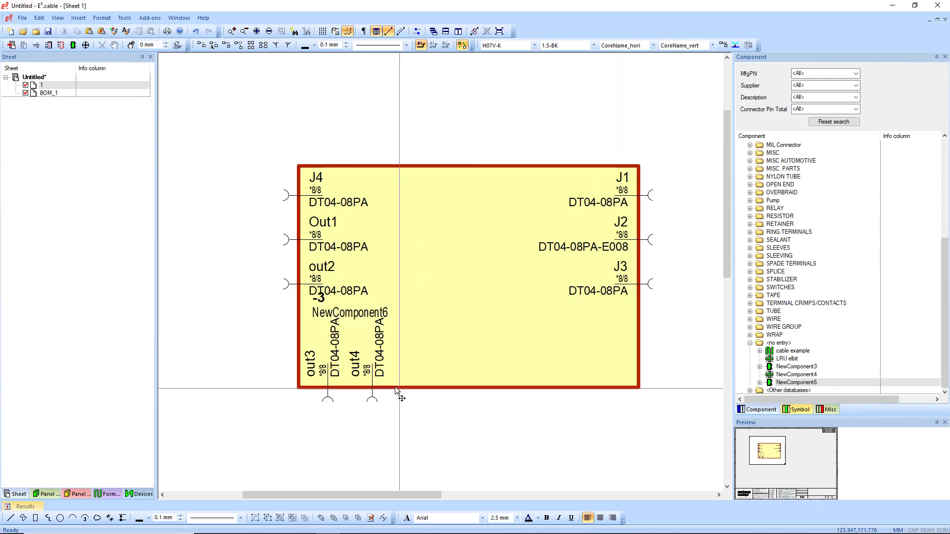
Move J4 from the block's left edge to the right edge below J3, and shift Out1 and out2 upward
{"action": "left_click_drag", "start_coordinate": [291, 195], "coordinate": [294, 182]}
{"action": "left_click_drag", "start_coordinate": [300, 240], "coordinate": [292, 194]}
{"action": "left_click_drag", "start_coordinate": [297, 284], "coordinate": [297, 262]}
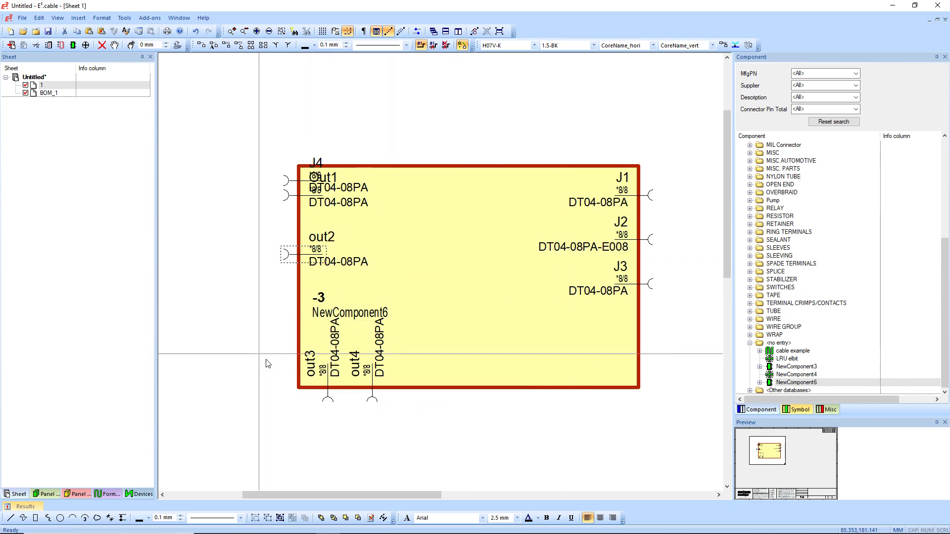
{"action": "left_click_drag", "start_coordinate": [306, 196], "coordinate": [590, 316]}
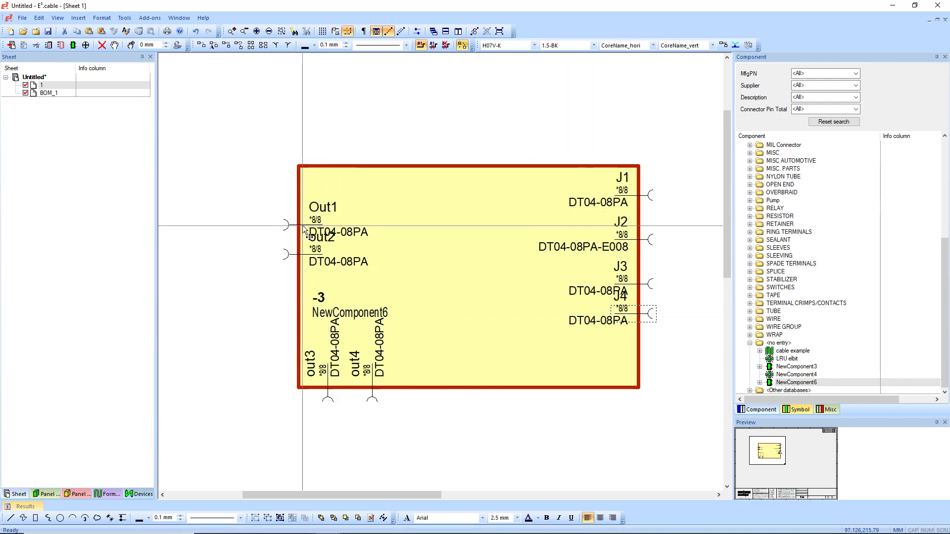
Stack the Out1, out2, out3 and out4 connectors closely in order down the block's left edge, starting at the upper corner
{"action": "left_click_drag", "start_coordinate": [300, 225], "coordinate": [299, 182]}
{"action": "left_click_drag", "start_coordinate": [298, 247], "coordinate": [301, 188]}
{"action": "left_click_drag", "start_coordinate": [327, 388], "coordinate": [314, 205]}
{"action": "left_click_drag", "start_coordinate": [371, 391], "coordinate": [306, 225]}
Stack the J1, J2, J3 and J4 connectors closely down the block's right edge, level with the out connectors
{"action": "left_click_drag", "start_coordinate": [652, 196], "coordinate": [637, 180]}
{"action": "left_click_drag", "start_coordinate": [639, 240], "coordinate": [634, 195]}
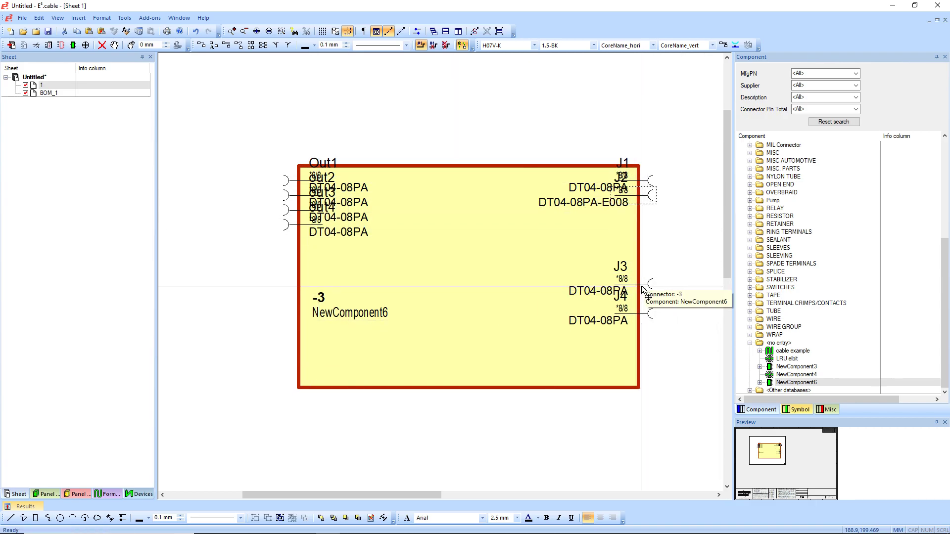
{"action": "left_click_drag", "start_coordinate": [646, 285], "coordinate": [637, 213]}
{"action": "left_click_drag", "start_coordinate": [636, 304], "coordinate": [636, 213]}
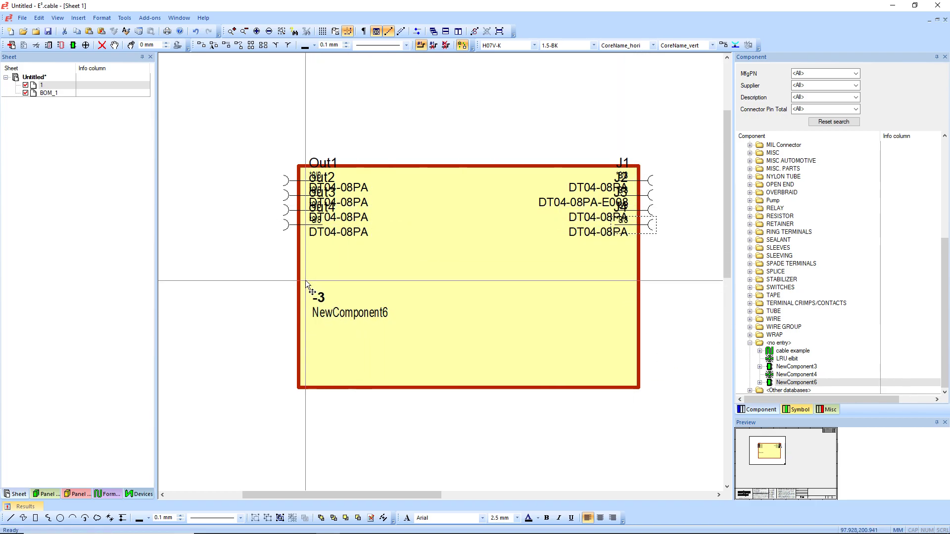
Unlock the position of the block's device designation and NewComponent6 texts
{"action": "left_click_drag", "start_coordinate": [425, 333], "coordinate": [390, 314]}
{"action": "left_click", "coordinate": [302, 299]}
{"action": "left_click", "coordinate": [292, 281]}
{"action": "left_click", "coordinate": [293, 283]}
{"action": "right_click", "coordinate": [299, 298]}
{"action": "left_click", "coordinate": [354, 459]}
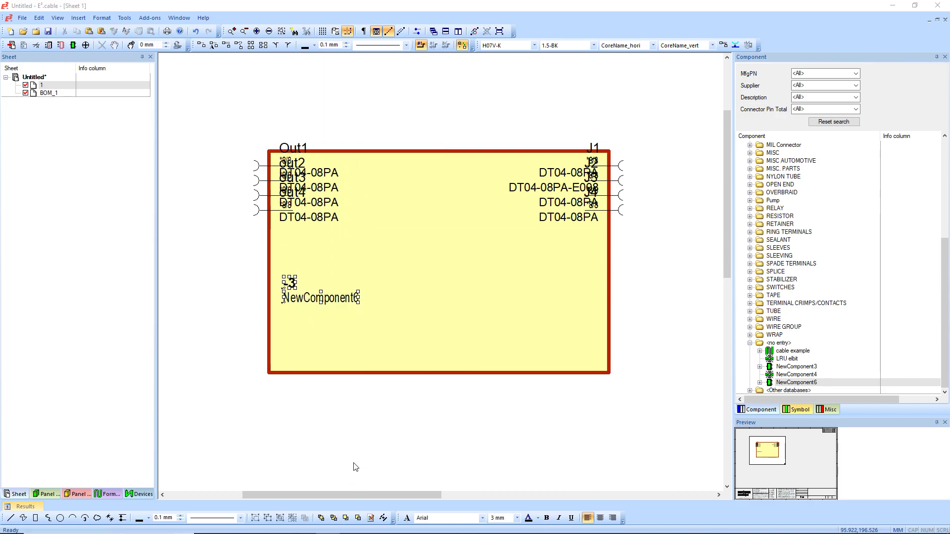
{"action": "left_click", "coordinate": [668, 25]}
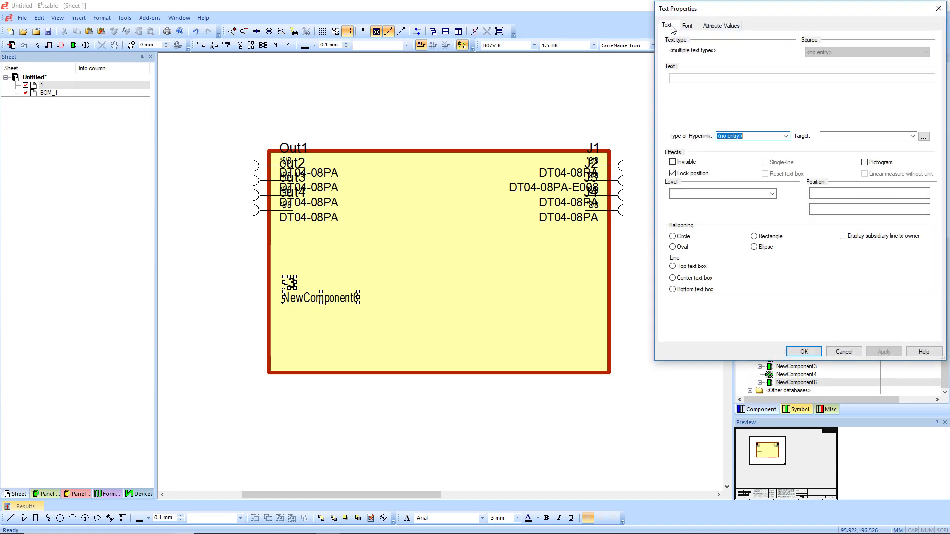
{"action": "left_click", "coordinate": [803, 351]}
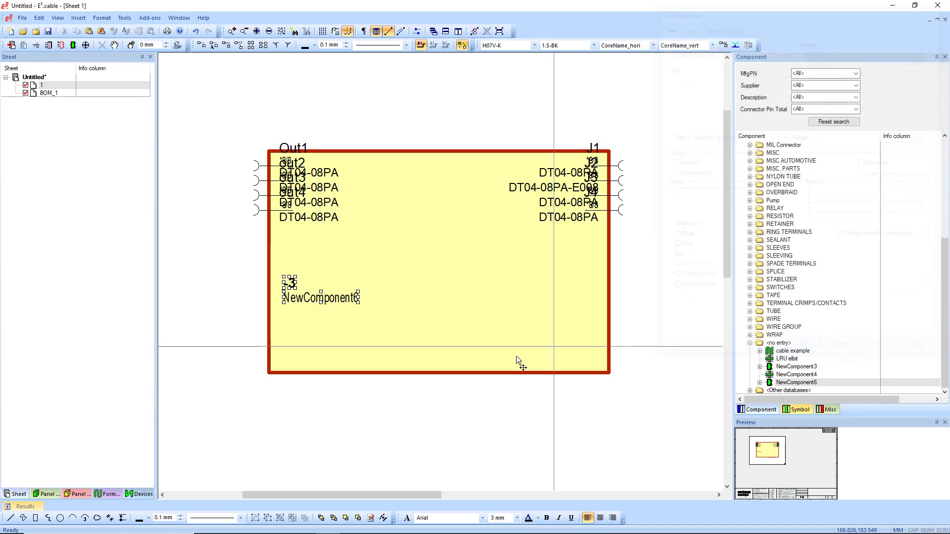
Move the device designation and NewComponent6 texts together to just below and right of the out4 connector
{"action": "left_click_drag", "start_coordinate": [289, 258], "coordinate": [322, 259]}
{"action": "left_click", "coordinate": [306, 298]}
{"action": "left_click", "coordinate": [321, 312], "text": "ctrl"}
{"action": "left_click", "coordinate": [234, 275]}
Rename the block's device designation to -Unit
{"action": "left_click", "coordinate": [334, 247]}
{"action": "left_click", "coordinate": [334, 249]}
{"action": "key", "text": "BackSpace"}
{"action": "key", "text": "BackSpace"}
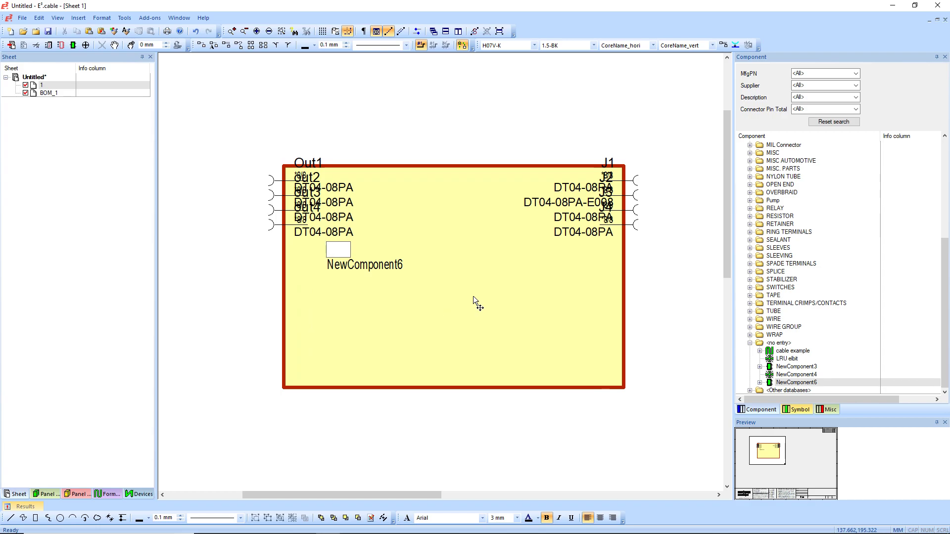
{"action": "type", "text": "Unit"}
{"action": "key", "text": "Return"}
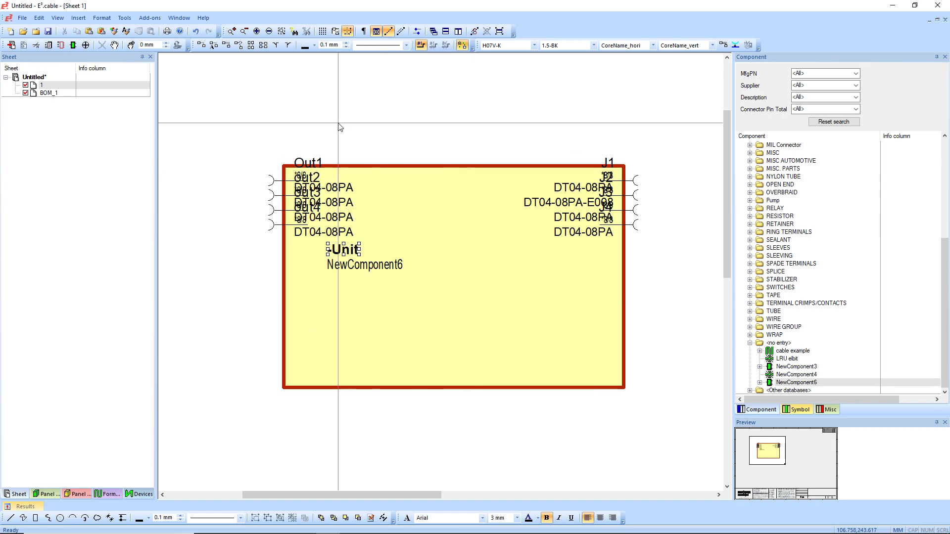
{"action": "left_click", "coordinate": [338, 123]}
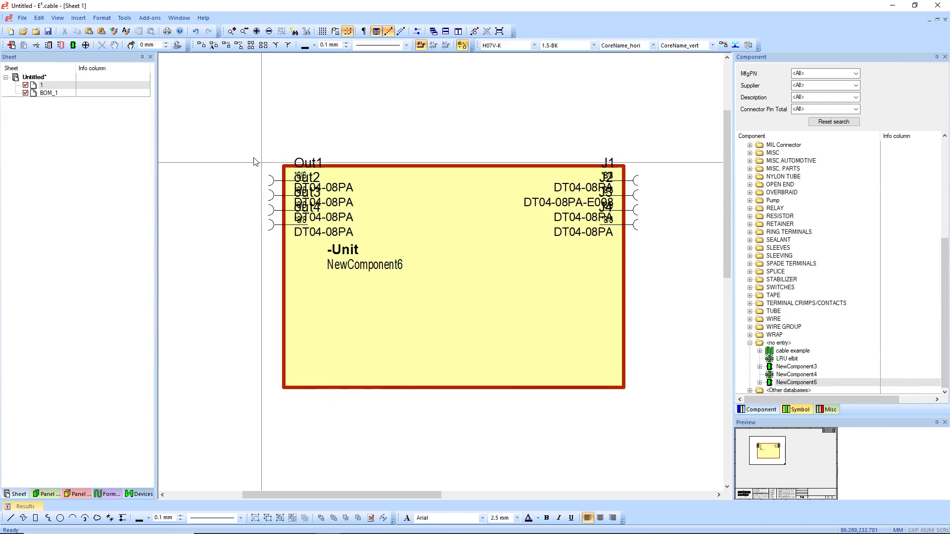
Unlock the positions of all texts on the eight connectors and set their font size to 1.5 mm
{"action": "left_click_drag", "start_coordinate": [249, 159], "coordinate": [659, 246]}
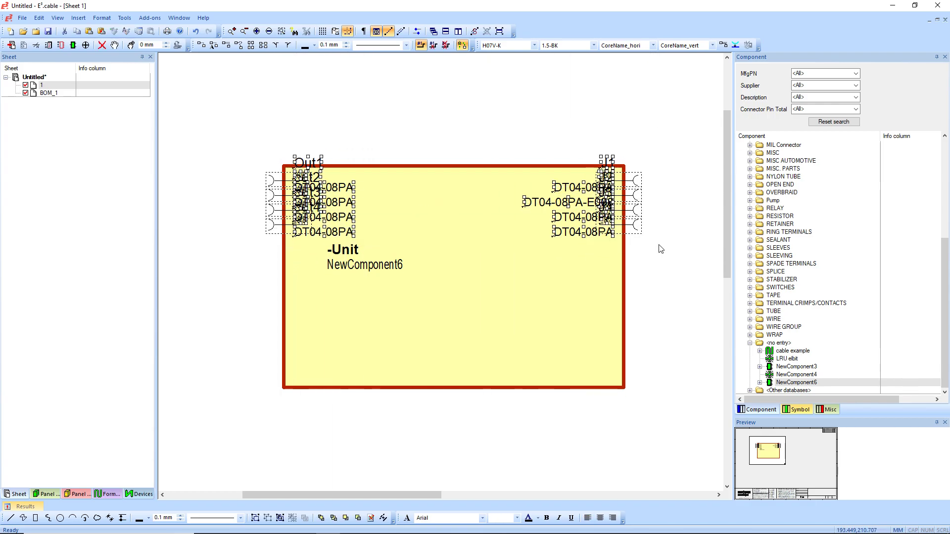
{"action": "right_click", "coordinate": [564, 189]}
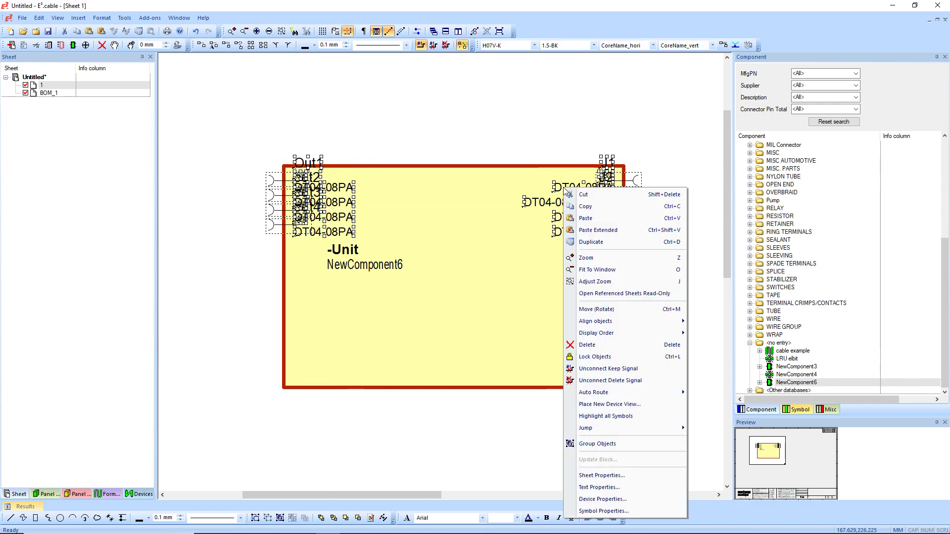
{"action": "left_click", "coordinate": [594, 488]}
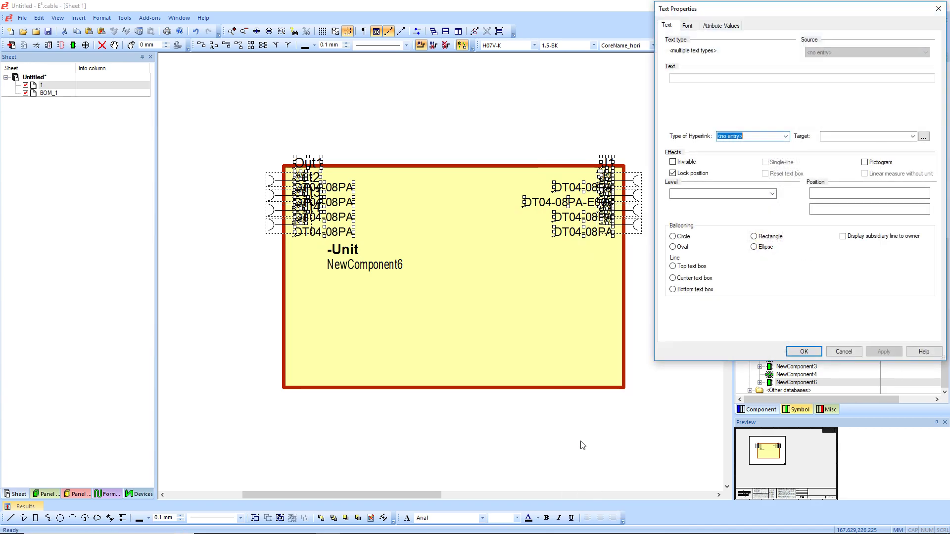
{"action": "left_click", "coordinate": [688, 27]}
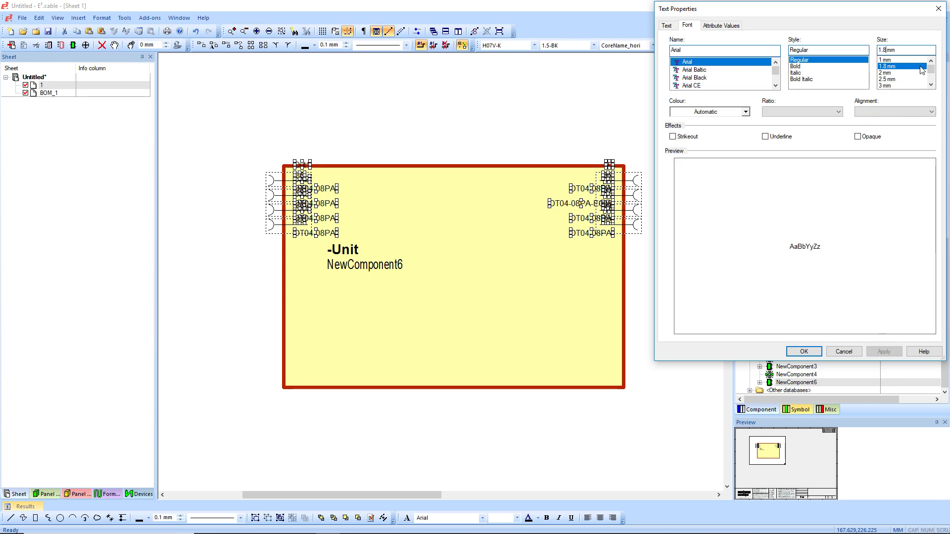
{"action": "left_click", "coordinate": [886, 352]}
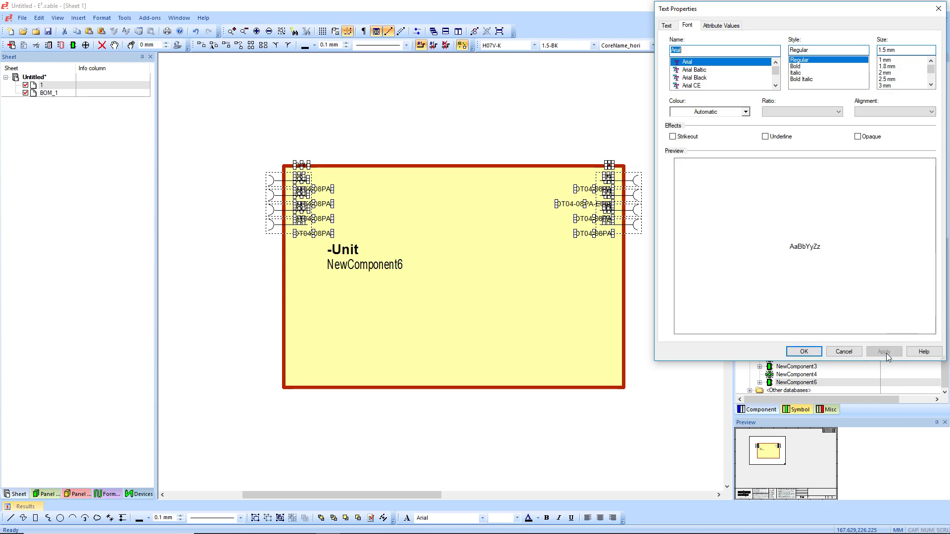
{"action": "left_click", "coordinate": [804, 351]}
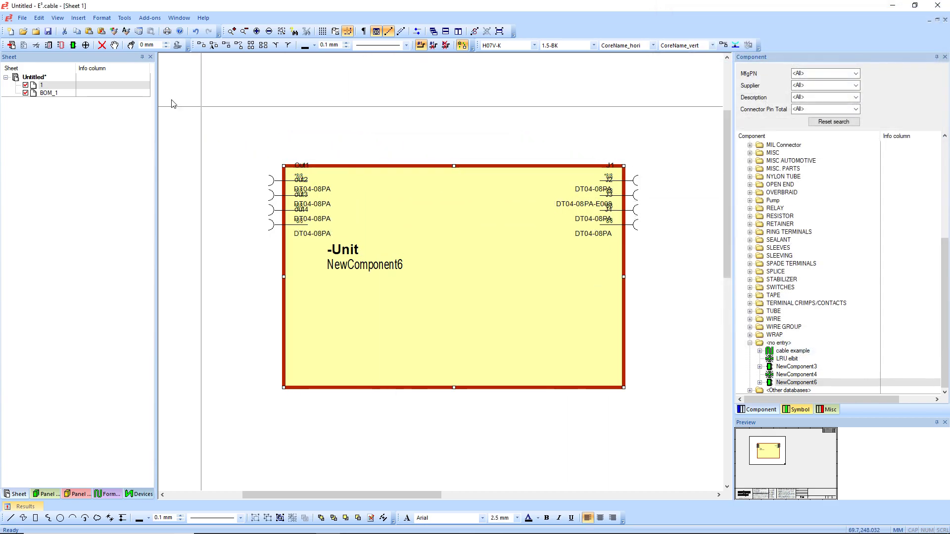
Move the four DT04-08PA texts of the out connectors to the inner ends of their own connector lines
{"action": "middle_click_drag", "start_coordinate": [216, 123], "coordinate": [661, 331]}
{"action": "middle_click_drag", "start_coordinate": [198, 139], "coordinate": [688, 381]}
{"action": "scroll", "coordinate": [290, 222], "scroll_direction": "left", "scroll_amount": 1}
{"action": "scroll", "coordinate": [306, 220], "scroll_direction": "left", "scroll_amount": 1}
{"action": "scroll", "coordinate": [317, 220], "scroll_direction": "right", "scroll_amount": 2}
{"action": "scroll", "coordinate": [318, 220], "scroll_direction": "left", "scroll_amount": 1}
{"action": "scroll", "coordinate": [298, 243], "scroll_direction": "up", "scroll_amount": 2}
{"action": "scroll", "coordinate": [297, 242], "scroll_direction": "up", "scroll_amount": 1}
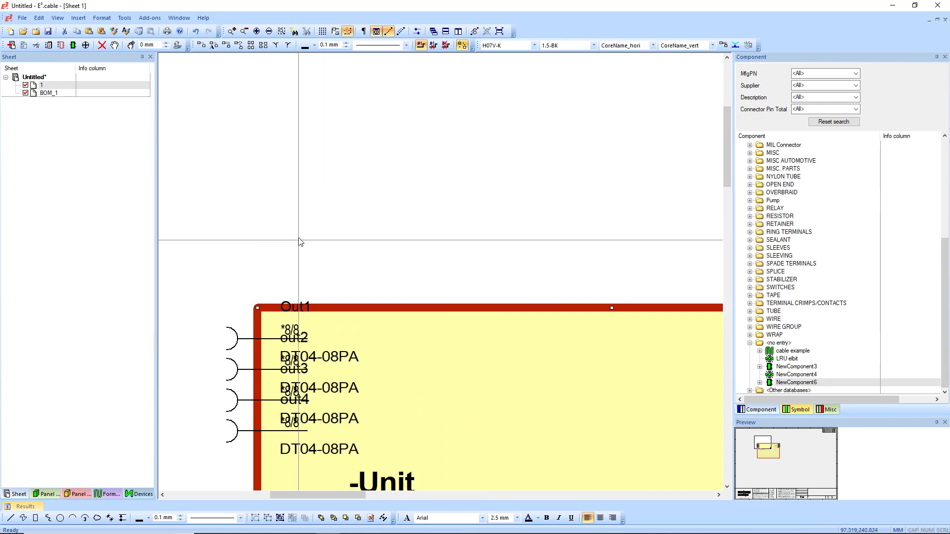
{"action": "left_click", "coordinate": [331, 227]}
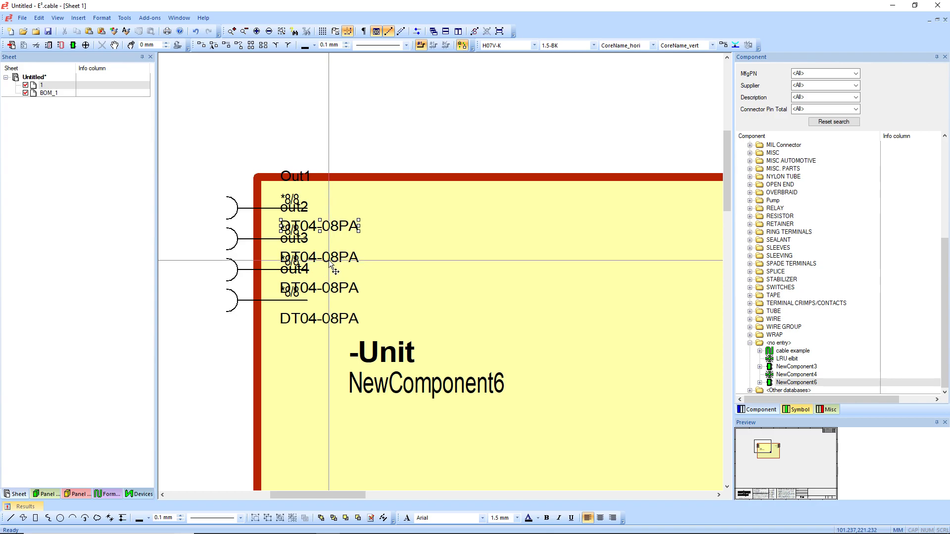
{"action": "left_click", "coordinate": [328, 259], "text": "ctrl"}
{"action": "left_click", "coordinate": [328, 291], "text": "ctrl"}
{"action": "left_click", "coordinate": [329, 320], "text": "ctrl"}
{"action": "left_click_drag", "start_coordinate": [318, 225], "coordinate": [381, 186]}
Set the font size of the four DT04-08PA texts on the out connectors to 1 mm
{"action": "double_click", "coordinate": [356, 209]}
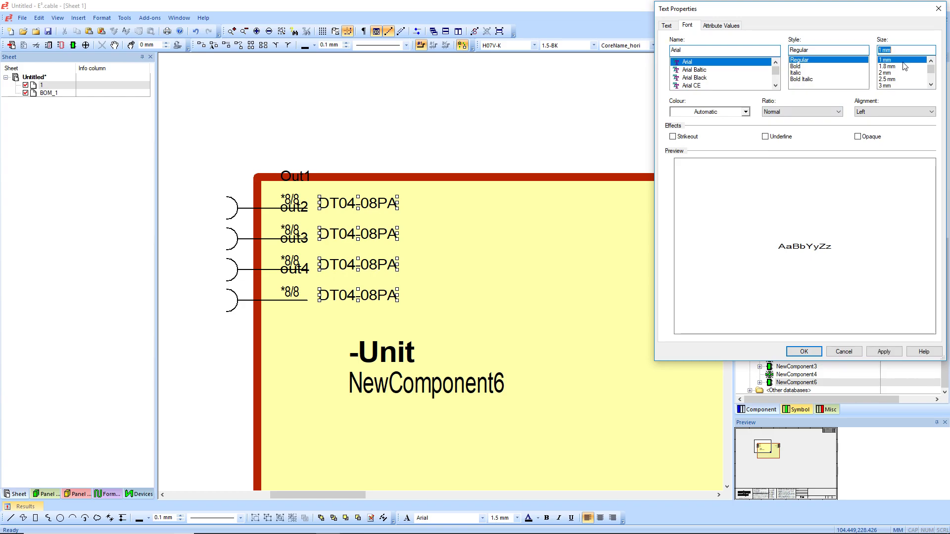
{"action": "left_click", "coordinate": [879, 354]}
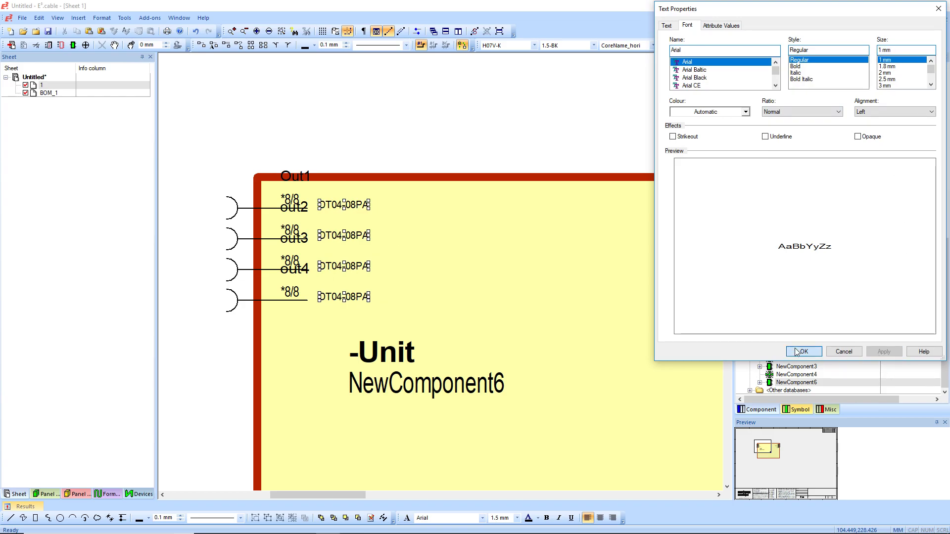
{"action": "left_click", "coordinate": [794, 352]}
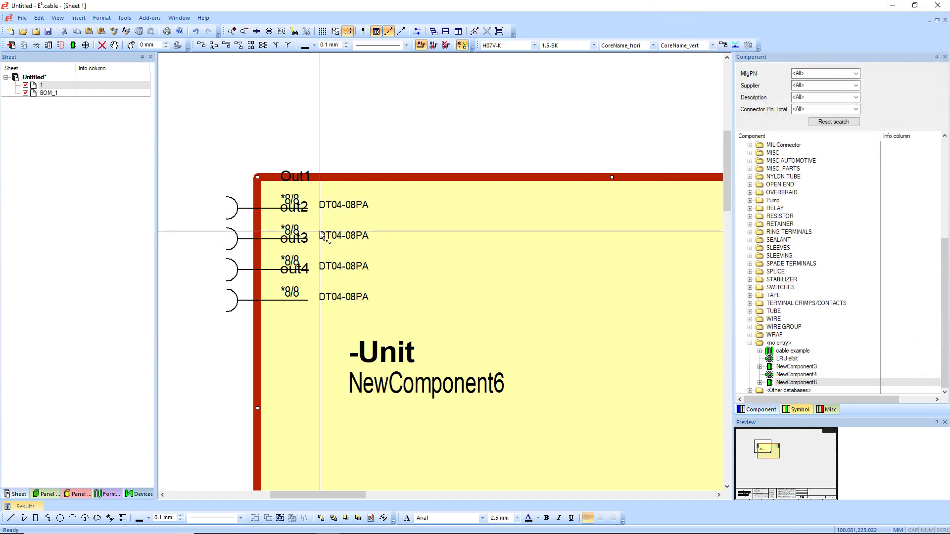
Make the DT04-08PA component code texts of out2, out3 and out4 invisible, keeping only the one at Out1
{"action": "left_click", "coordinate": [332, 233]}
{"action": "left_click", "coordinate": [335, 264], "text": "ctrl"}
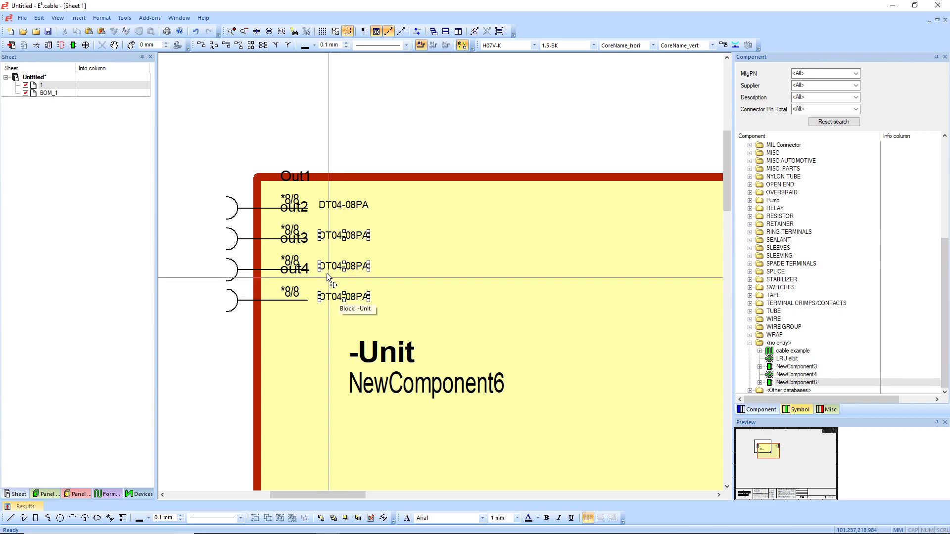
{"action": "right_click", "coordinate": [340, 236]}
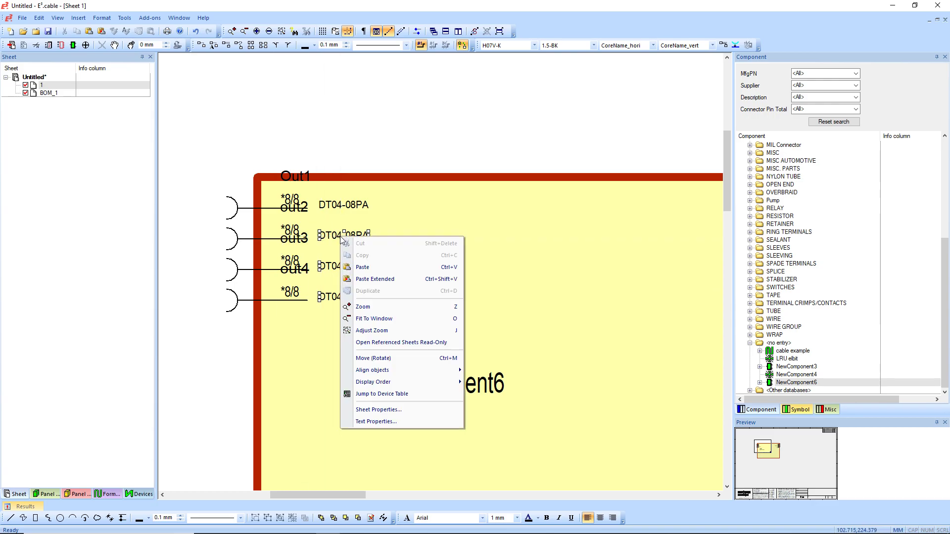
{"action": "left_click", "coordinate": [381, 422]}
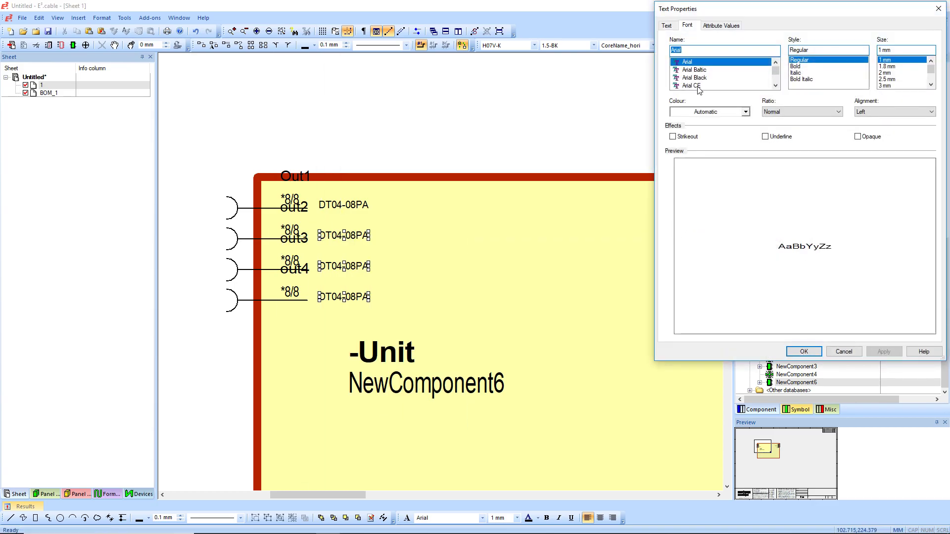
{"action": "left_click", "coordinate": [667, 26]}
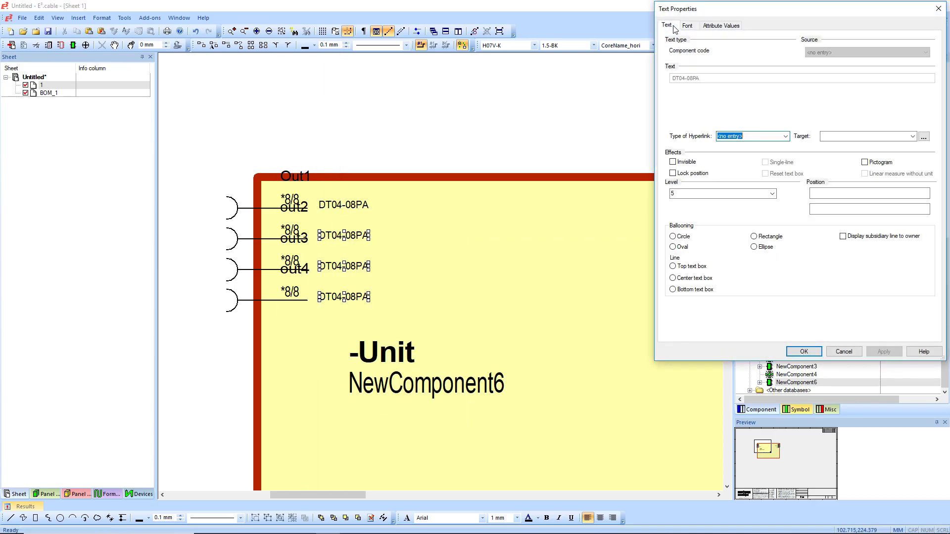
{"action": "left_click", "coordinate": [884, 352]}
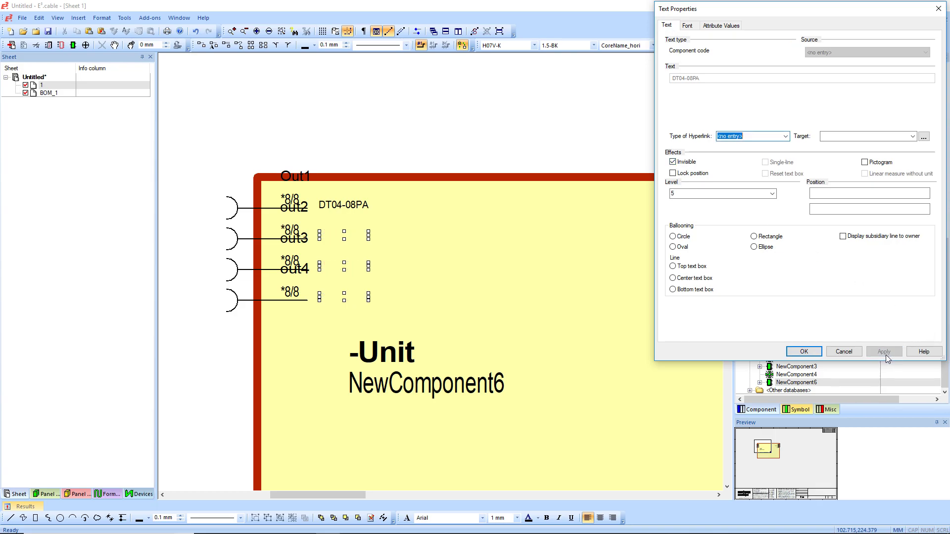
{"action": "left_click", "coordinate": [803, 351]}
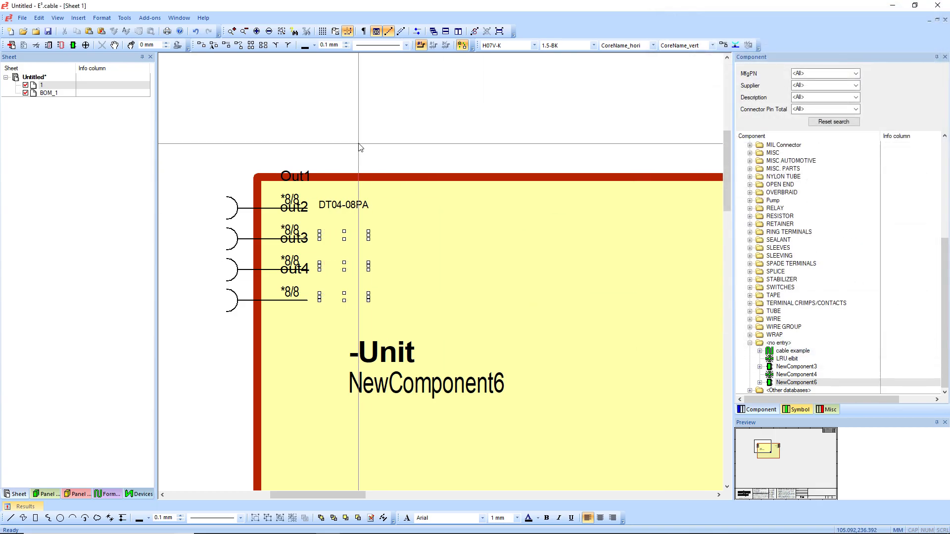
Make the *8/8 pin texts of out2, out3 and out4 invisible
{"action": "left_click", "coordinate": [291, 199]}
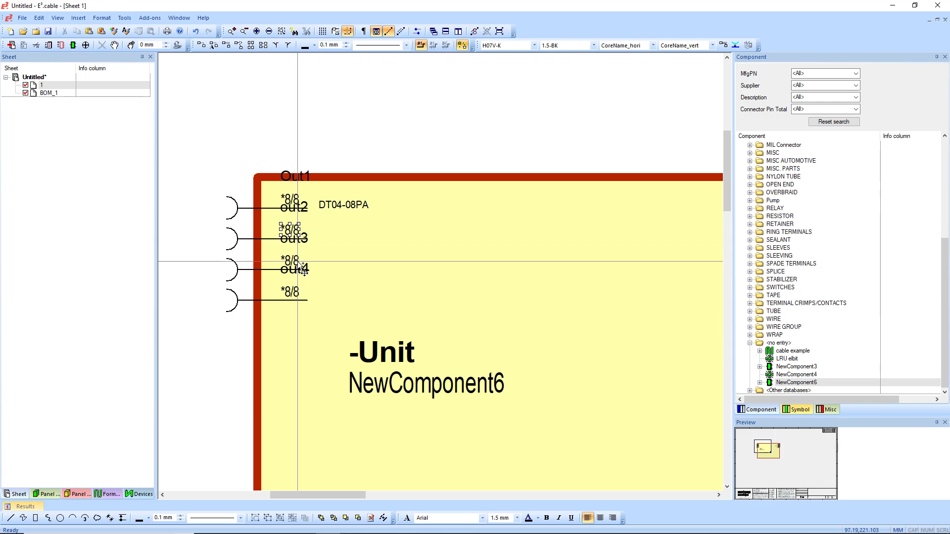
{"action": "right_click", "coordinate": [295, 299]}
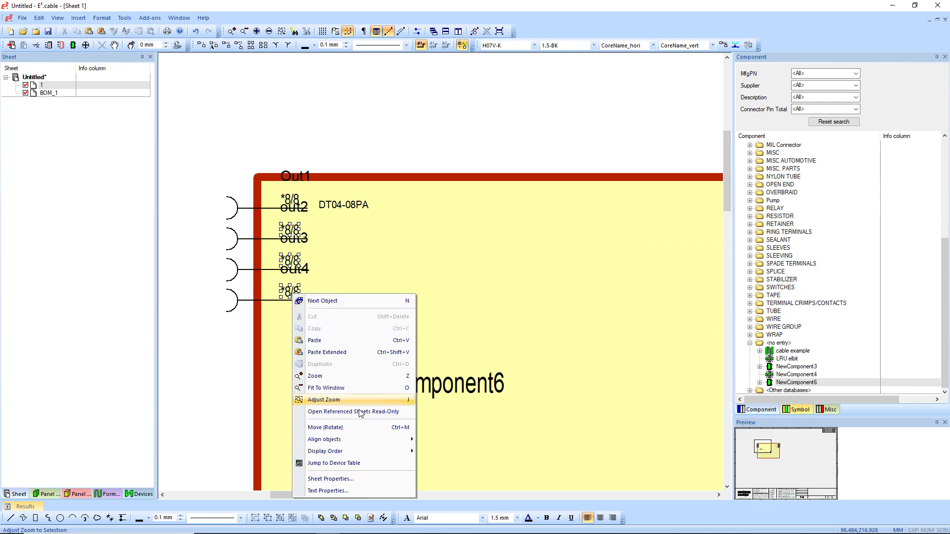
{"action": "left_click", "coordinate": [328, 489]}
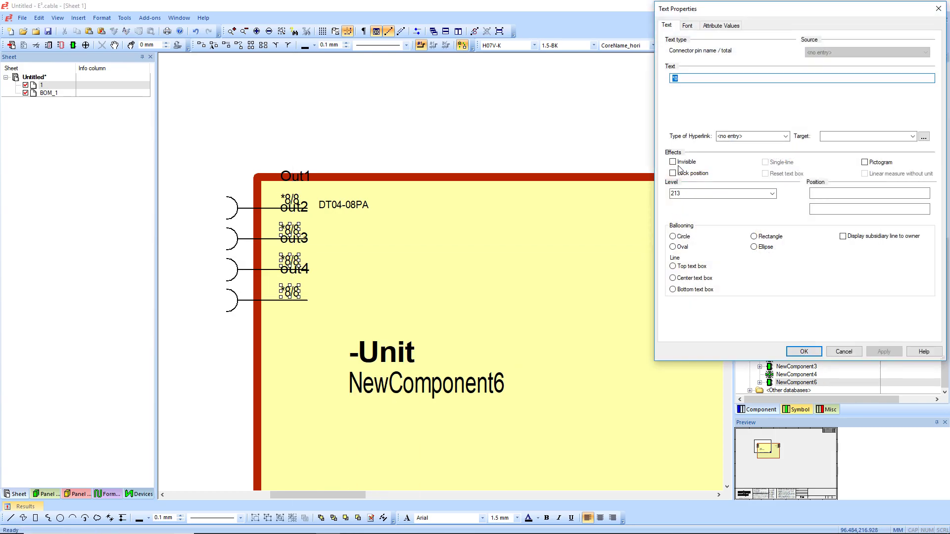
{"action": "left_click", "coordinate": [804, 352]}
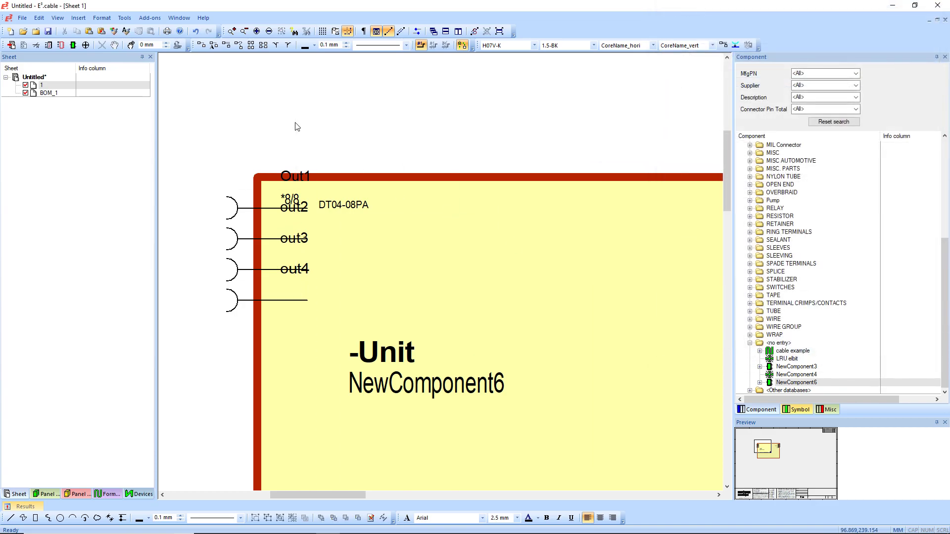
Move the Out1 to out4 names onto their own connector lines and place Out1's *8/8 text right of its DT04-08PA code
{"action": "left_click", "coordinate": [289, 182]}
{"action": "left_click", "coordinate": [290, 209], "text": "ctrl"}
{"action": "left_click", "coordinate": [291, 239], "text": "ctrl"}
{"action": "left_click_drag", "start_coordinate": [291, 181], "coordinate": [386, 201]}
{"action": "left_click", "coordinate": [297, 198]}
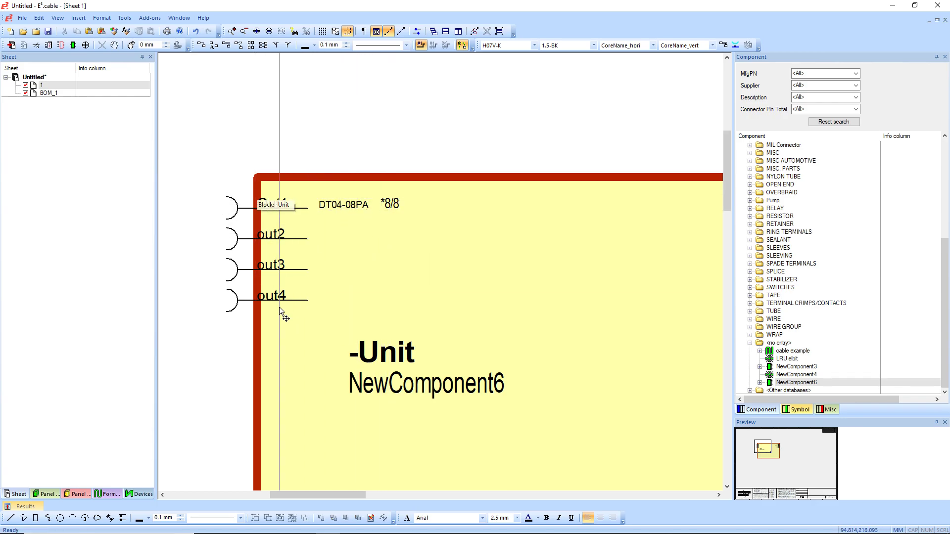
{"action": "left_click", "coordinate": [272, 204]}
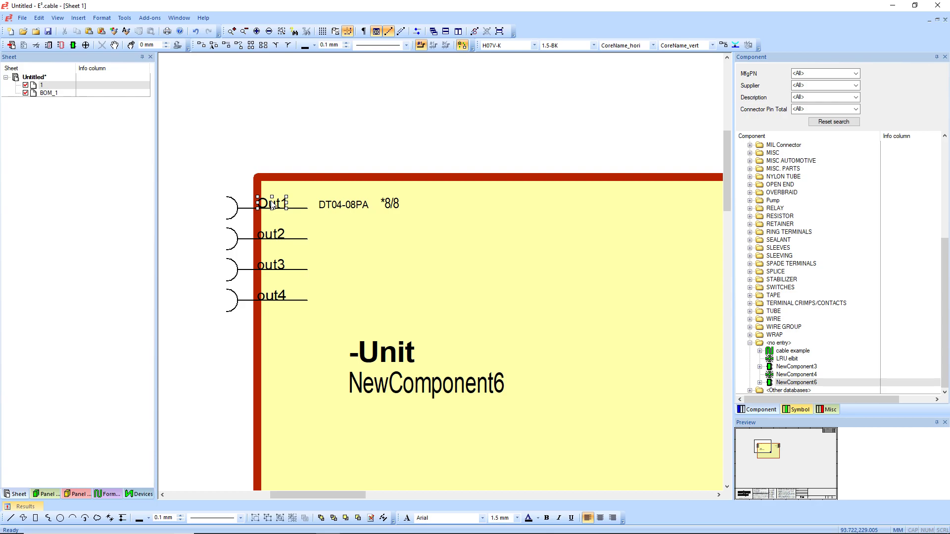
{"action": "left_click", "coordinate": [273, 236], "text": "ctrl"}
{"action": "left_click", "coordinate": [276, 294], "text": "ctrl"}
{"action": "left_click_drag", "start_coordinate": [274, 204], "coordinate": [271, 206]}
{"action": "scroll", "coordinate": [317, 199], "scroll_direction": "right", "scroll_amount": 10}
{"action": "scroll", "coordinate": [319, 198], "scroll_direction": "left", "scroll_amount": 1}
{"action": "left_click_drag", "start_coordinate": [360, 91], "coordinate": [598, 390]}
{"action": "key", "text": "Escape"}
{"action": "left_click_drag", "start_coordinate": [416, 113], "coordinate": [601, 400]}
{"action": "right_click", "coordinate": [496, 225]}
{"action": "left_click", "coordinate": [539, 410]}
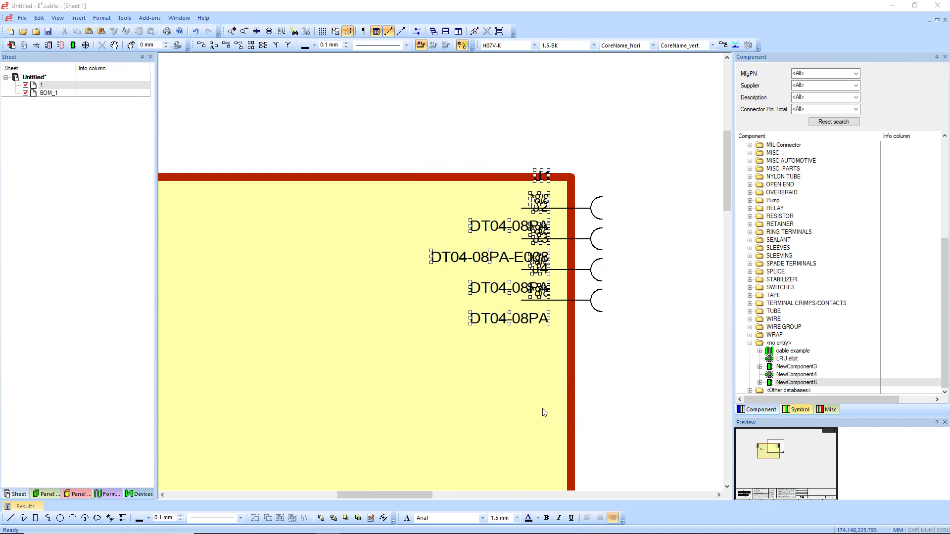
{"action": "left_click", "coordinate": [689, 25]}
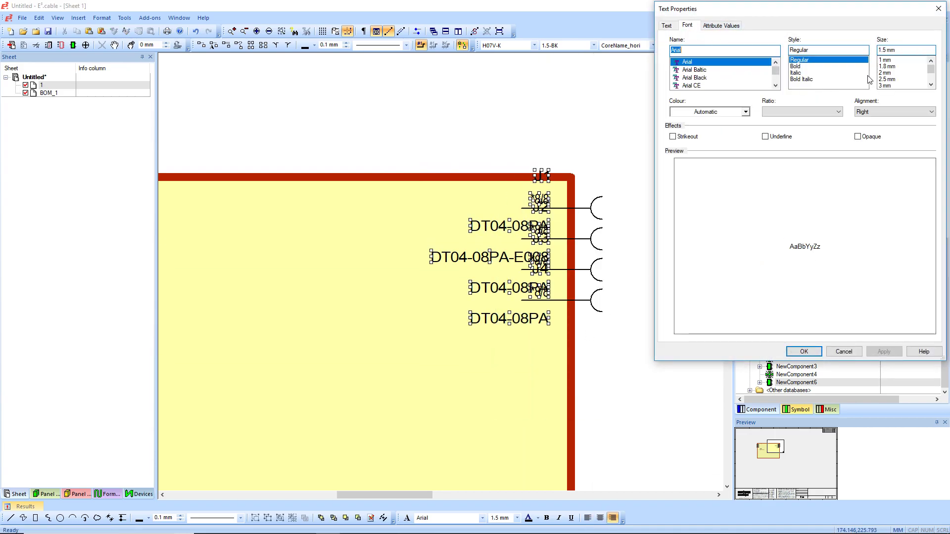
{"action": "left_click", "coordinate": [822, 352]}
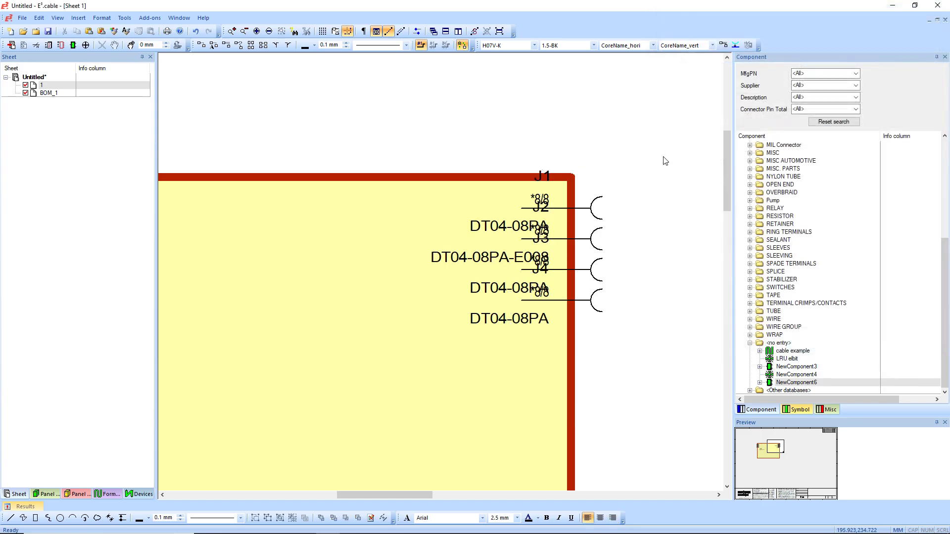
Move the four component code texts of J1 to J4 off the connector lines, placing each just left of its own line
{"action": "left_click", "coordinate": [497, 268]}
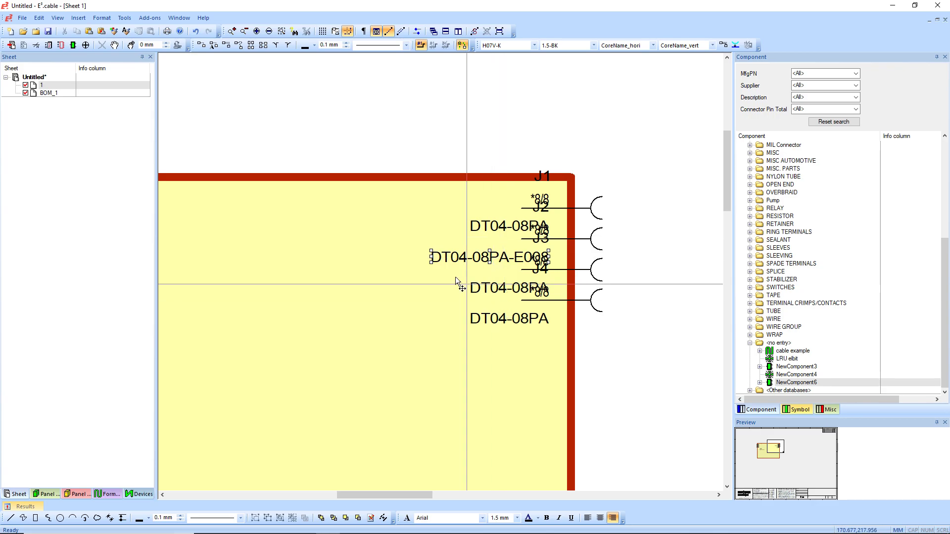
{"action": "left_click_drag", "start_coordinate": [496, 227], "coordinate": [457, 205]}
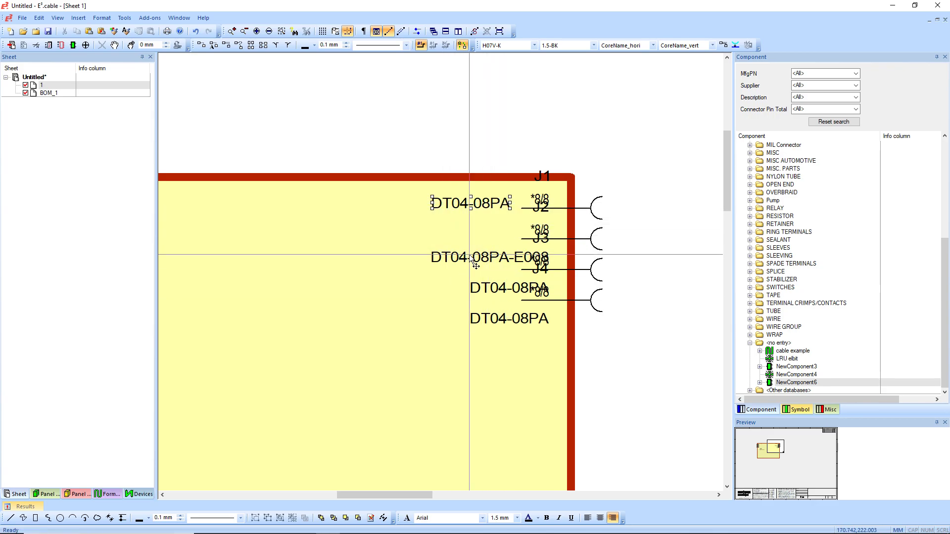
{"action": "left_click_drag", "start_coordinate": [492, 258], "coordinate": [453, 238]}
{"action": "left_click_drag", "start_coordinate": [482, 286], "coordinate": [443, 263]}
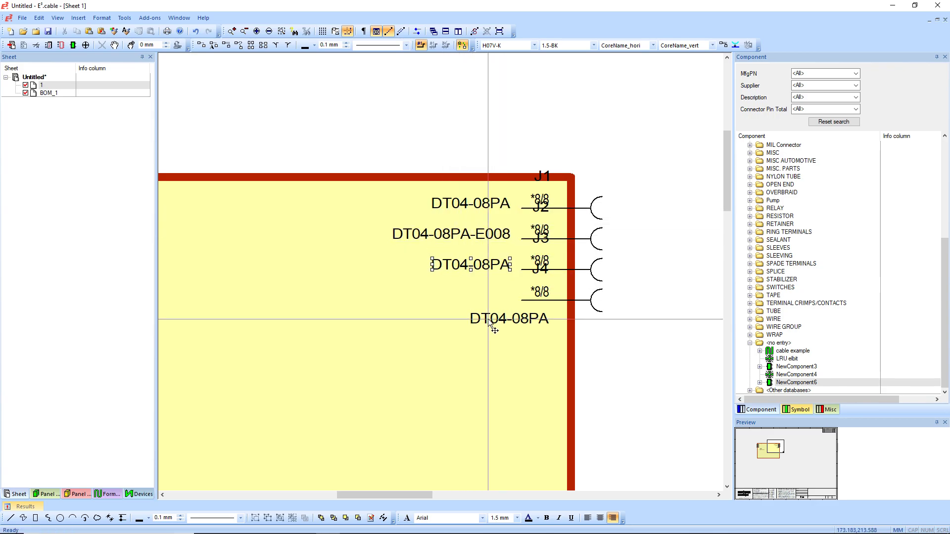
{"action": "left_click_drag", "start_coordinate": [490, 319], "coordinate": [456, 299]}
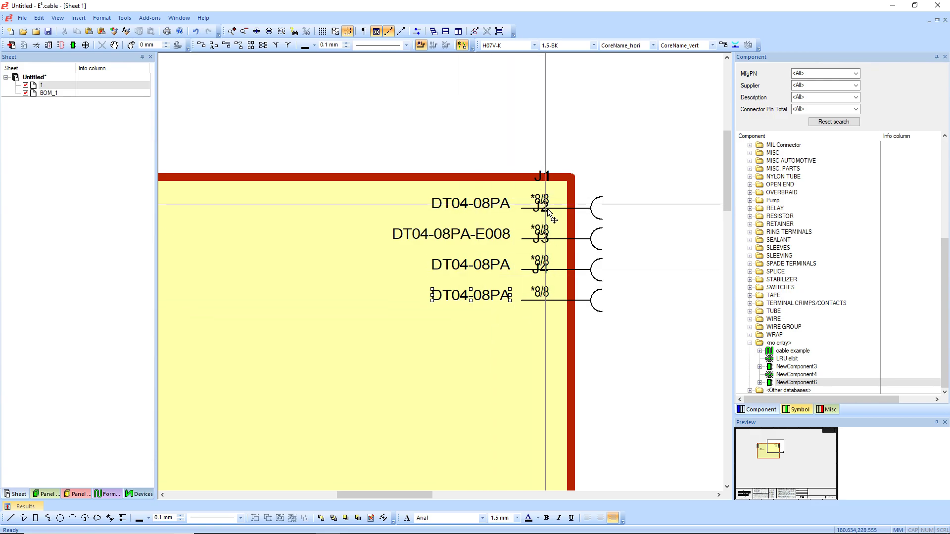
Make the *8/8 pin texts of J2, J3 and J4 invisible
{"action": "left_click", "coordinate": [543, 233]}
{"action": "left_click_drag", "start_coordinate": [544, 234], "coordinate": [547, 261]}
{"action": "left_click", "coordinate": [547, 292], "text": "ctrl"}
{"action": "right_click", "coordinate": [539, 298]}
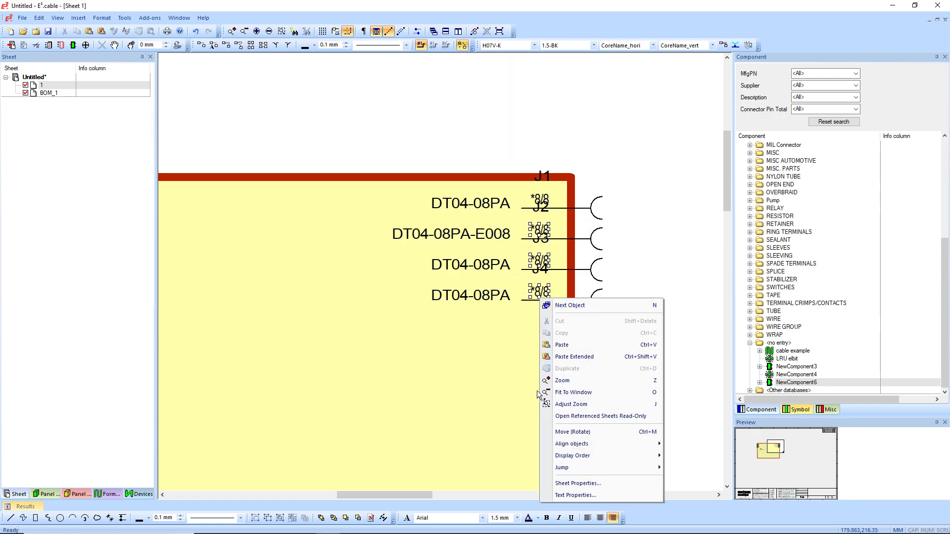
{"action": "left_click", "coordinate": [564, 485]}
{"action": "left_click", "coordinate": [670, 25]}
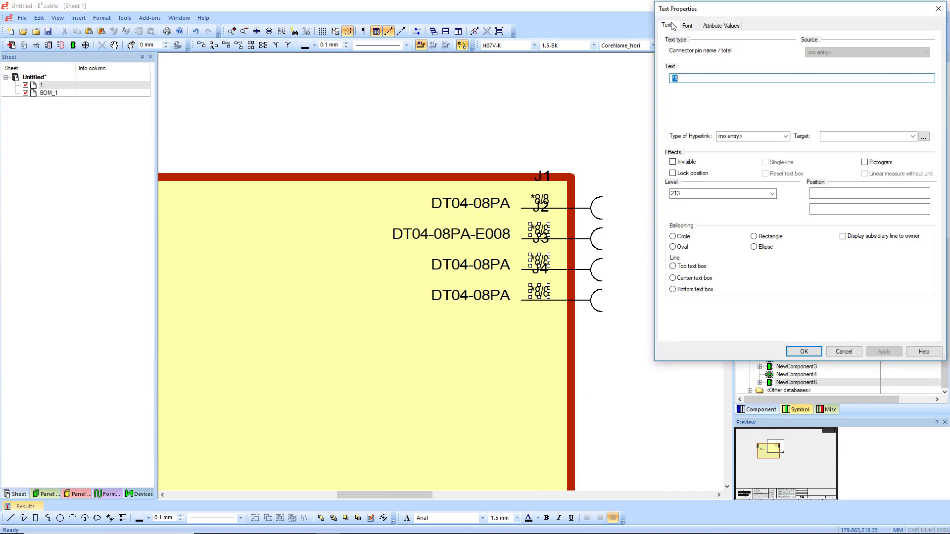
{"action": "left_click", "coordinate": [802, 352]}
Place J1's *8/8 text left of its DT04-08PA code and move the J1 to J4 names onto their own connector lines
{"action": "left_click_drag", "start_coordinate": [543, 198], "coordinate": [413, 203]}
{"action": "left_click_drag", "start_coordinate": [522, 151], "coordinate": [576, 305]}
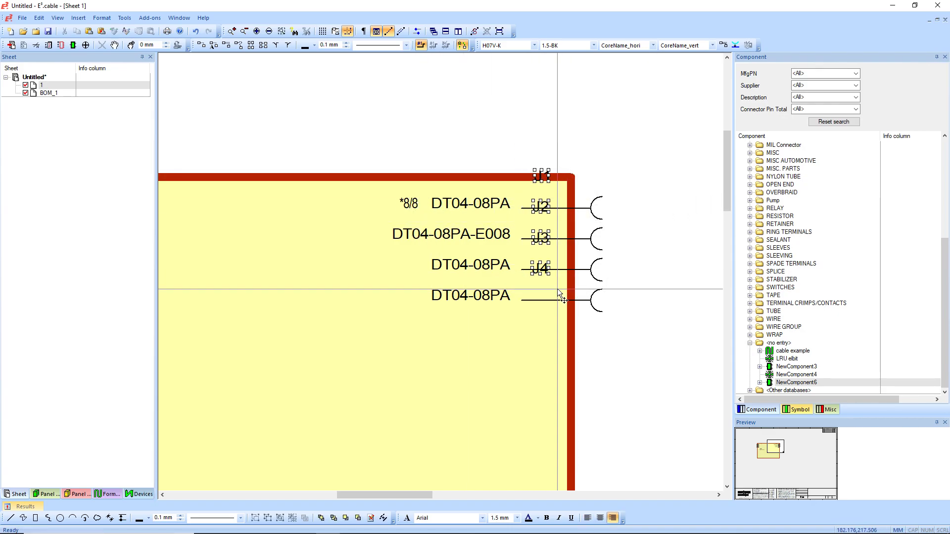
{"action": "mouse_move", "coordinate": [544, 176]}
{"action": "left_mouse_down"}
{"action": "mouse_move", "coordinate": [554, 328]}
{"action": "mouse_move", "coordinate": [542, 187]}
{"action": "left_mouse_up"}
{"action": "left_click_drag", "start_coordinate": [515, 100], "coordinate": [560, 328]}
{"action": "left_click_drag", "start_coordinate": [540, 198], "coordinate": [554, 205]}
{"action": "left_click", "coordinate": [546, 131]}
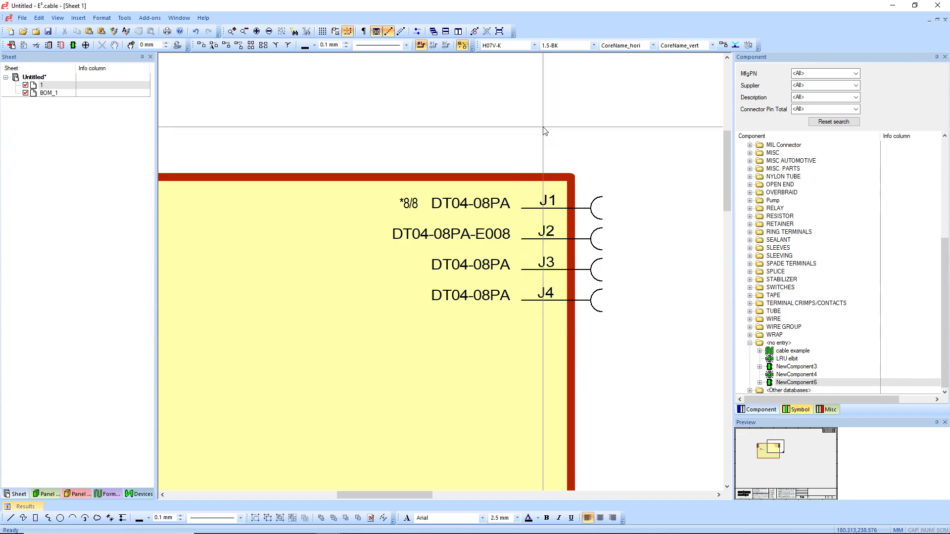
Move the -Unit and NewComponent6 texts to the block's upper edge, between the two rows of connectors
{"action": "scroll", "coordinate": [546, 131], "scroll_direction": "down", "scroll_amount": 4}
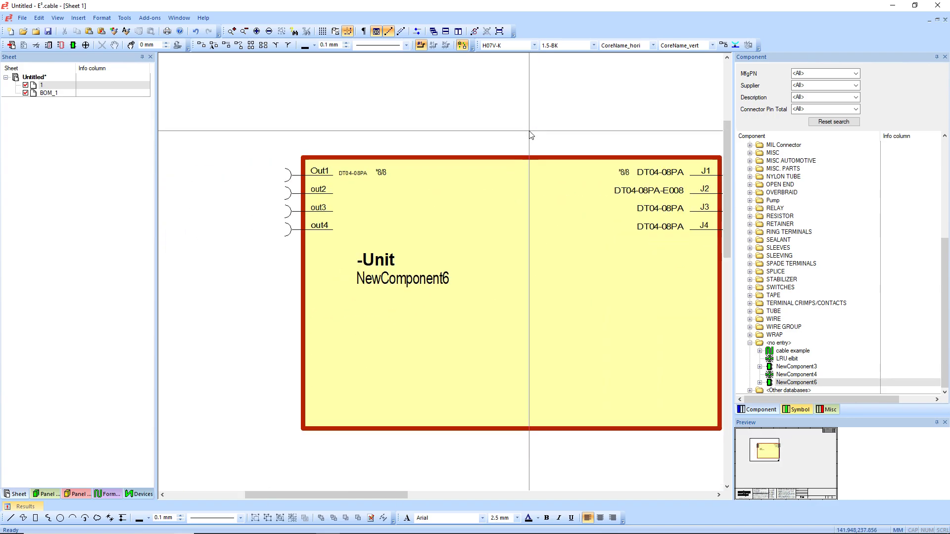
{"action": "scroll", "coordinate": [531, 135], "scroll_direction": "down", "scroll_amount": 1}
{"action": "left_click", "coordinate": [383, 241]}
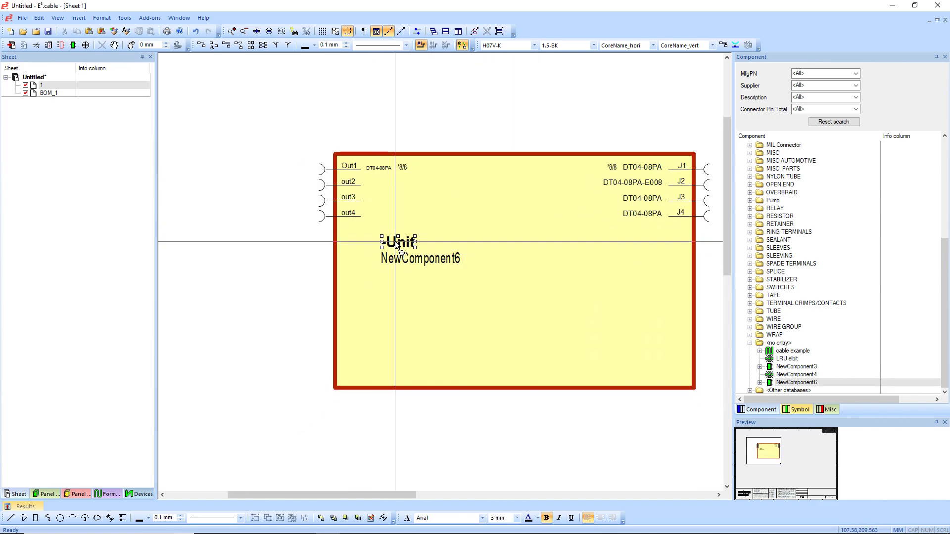
{"action": "left_click_drag", "start_coordinate": [396, 243], "coordinate": [449, 199]}
{"action": "left_click_drag", "start_coordinate": [420, 254], "coordinate": [482, 184]}
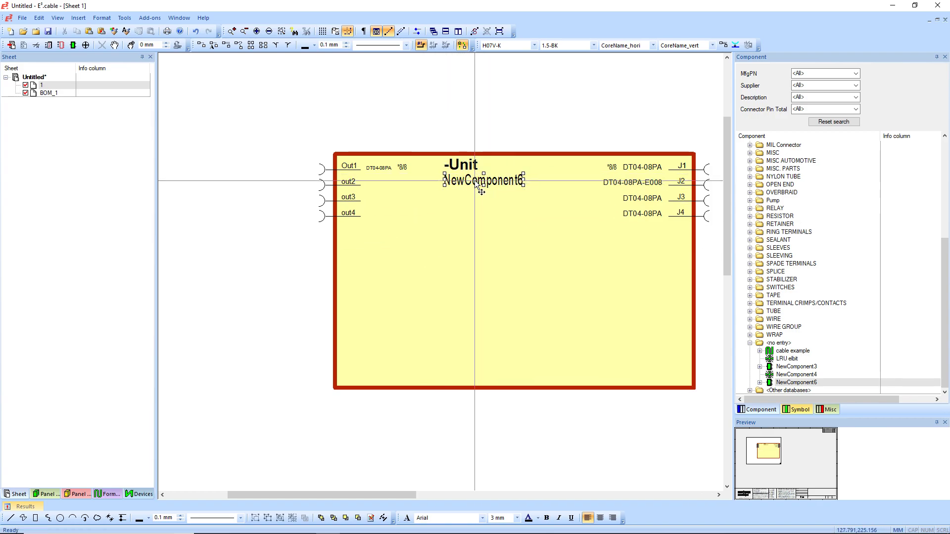
Make the block's NewComponent6 text invisible through its text properties and check the component display option in the device properties
{"action": "right_click", "coordinate": [476, 183]}
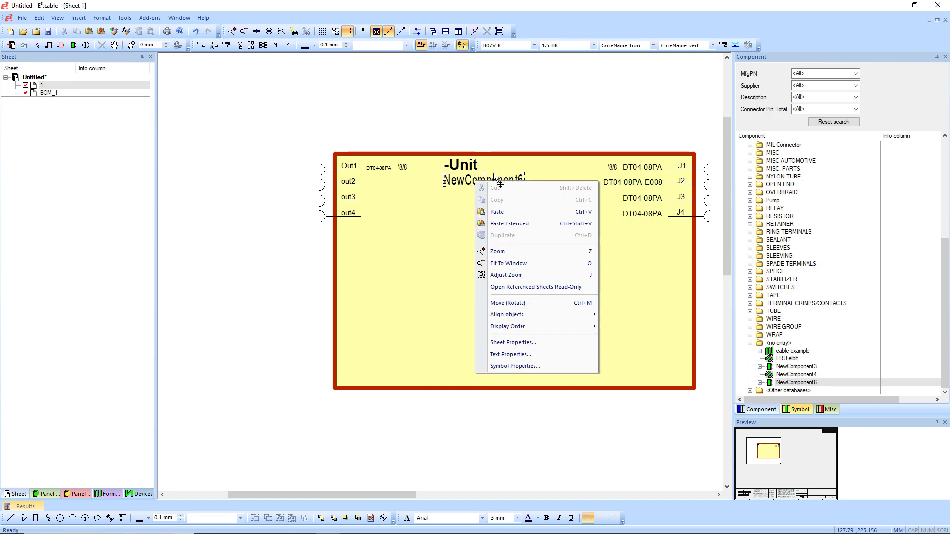
{"action": "left_click", "coordinate": [511, 354]}
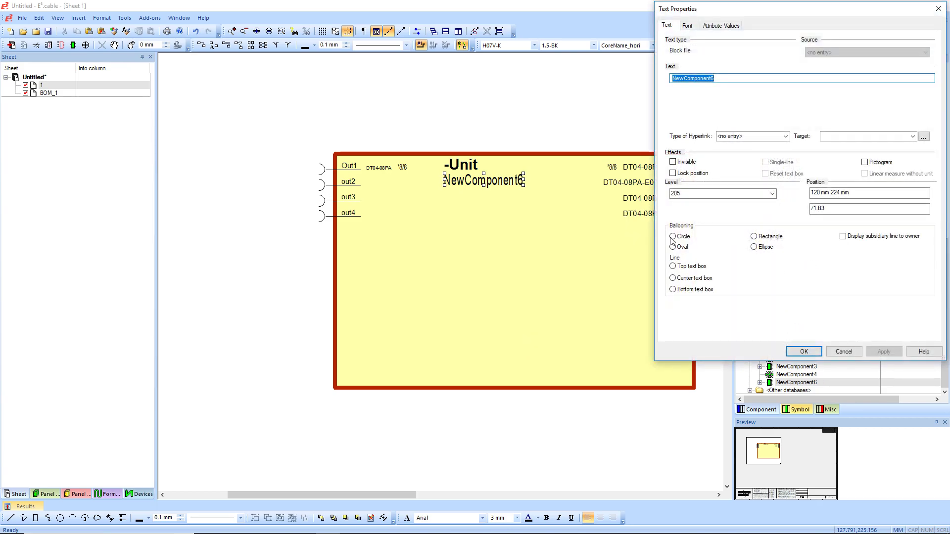
{"action": "left_click", "coordinate": [803, 352]}
{"action": "right_click", "coordinate": [499, 229]}
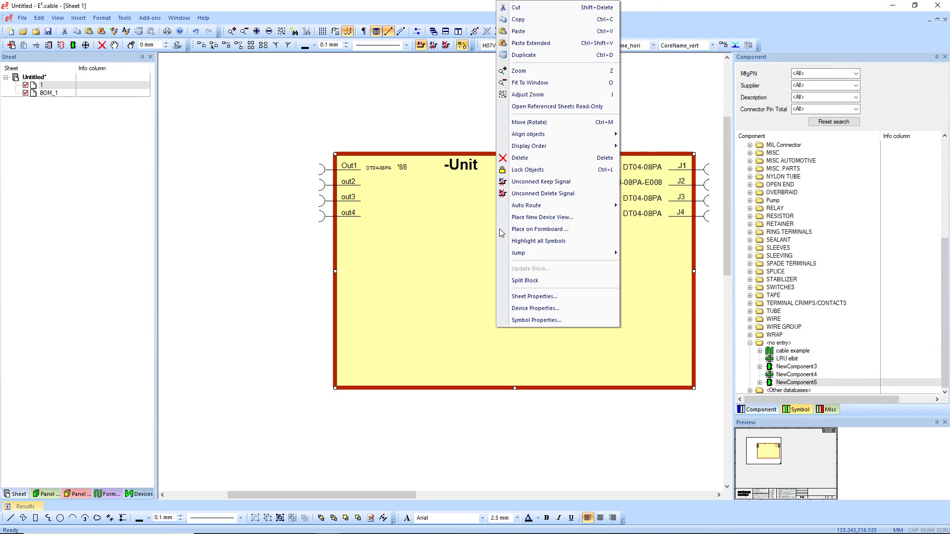
{"action": "left_click", "coordinate": [544, 308]}
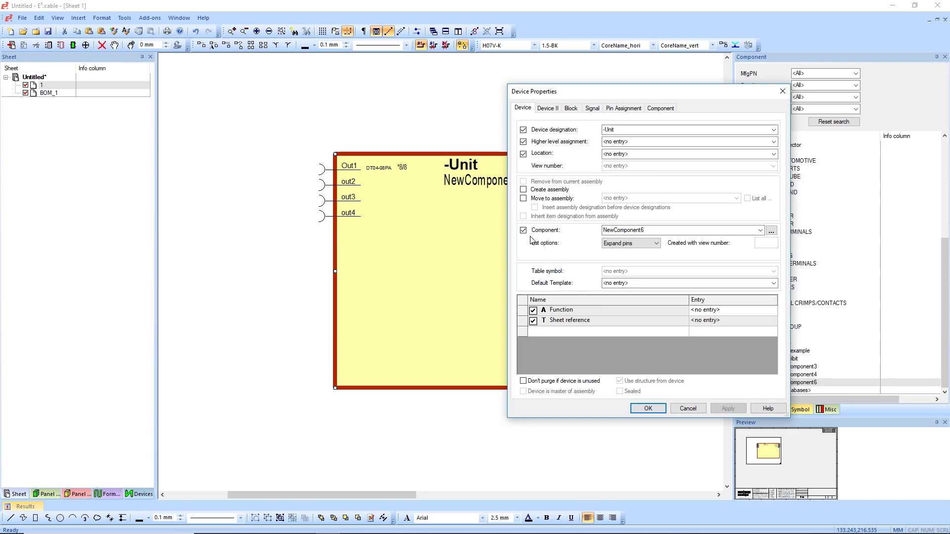
{"action": "left_click", "coordinate": [648, 409]}
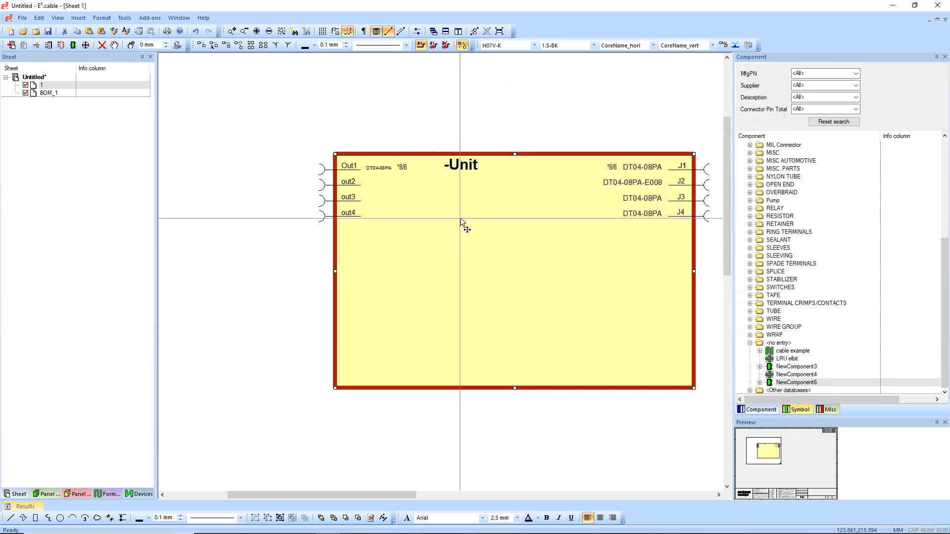
Try shrinking the block's height and width around the connectors, and undo both size changes
{"action": "left_click_drag", "start_coordinate": [515, 387], "coordinate": [484, 237]}
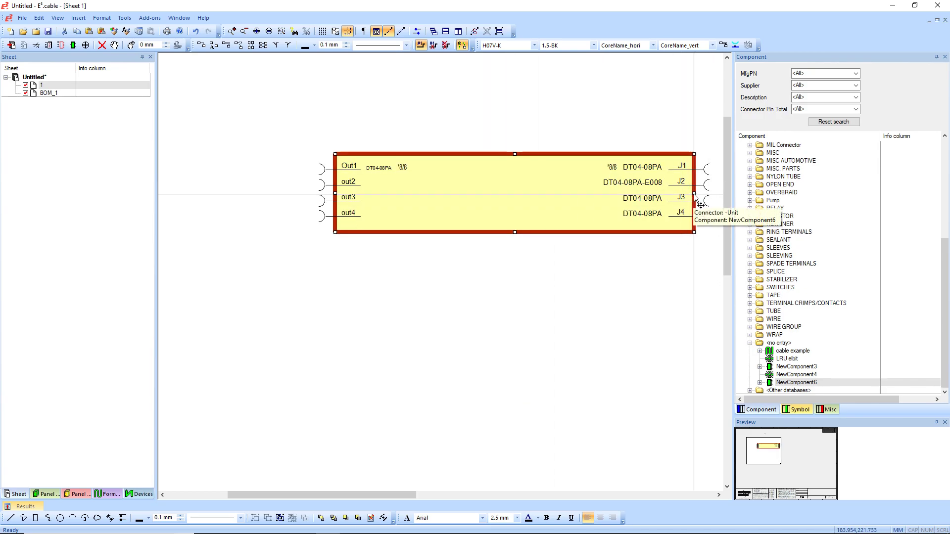
{"action": "left_click_drag", "start_coordinate": [694, 195], "coordinate": [554, 197]}
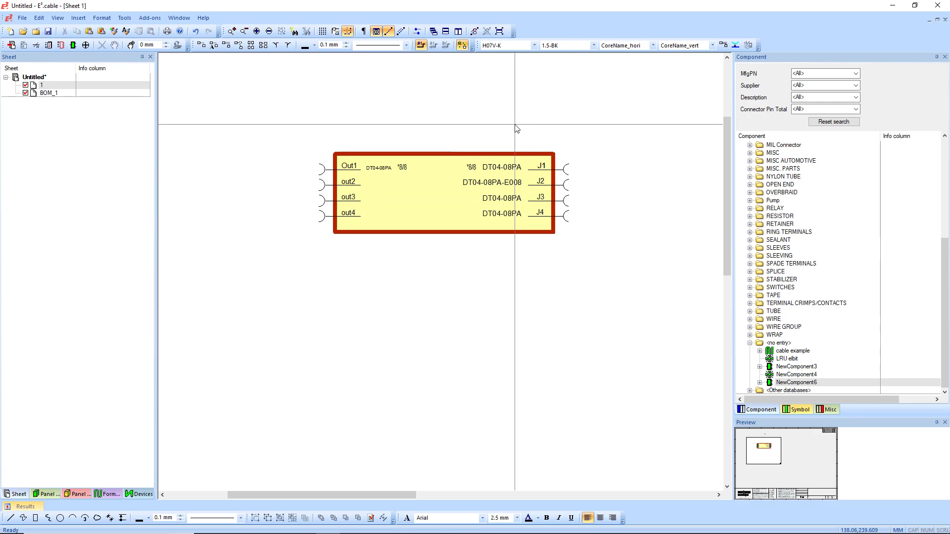
{"action": "key", "text": "ctrl+z"}
{"action": "key", "text": "ctrl+z"}
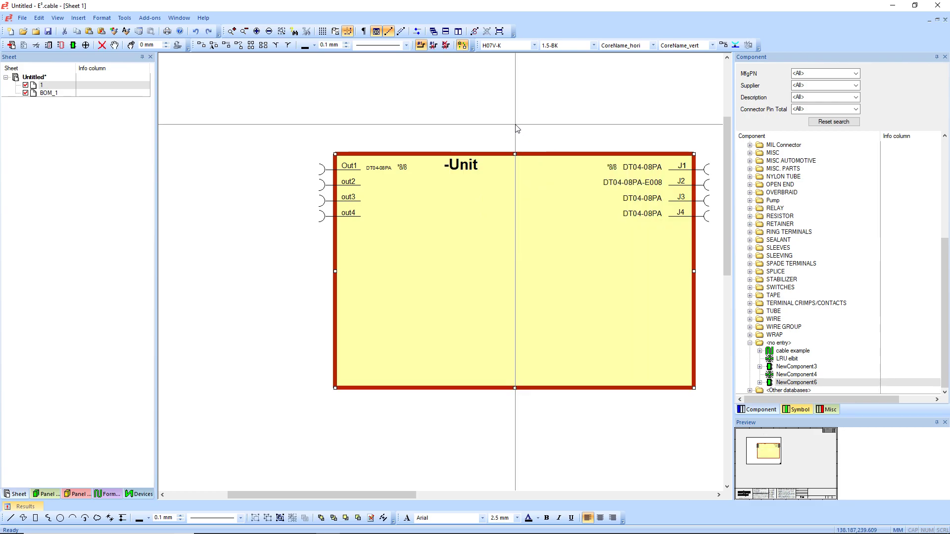
Move the -Unit text down between the out4 and J4 connectors and shrink the block's height and width around its connectors
{"action": "left_click_drag", "start_coordinate": [465, 167], "coordinate": [515, 231]}
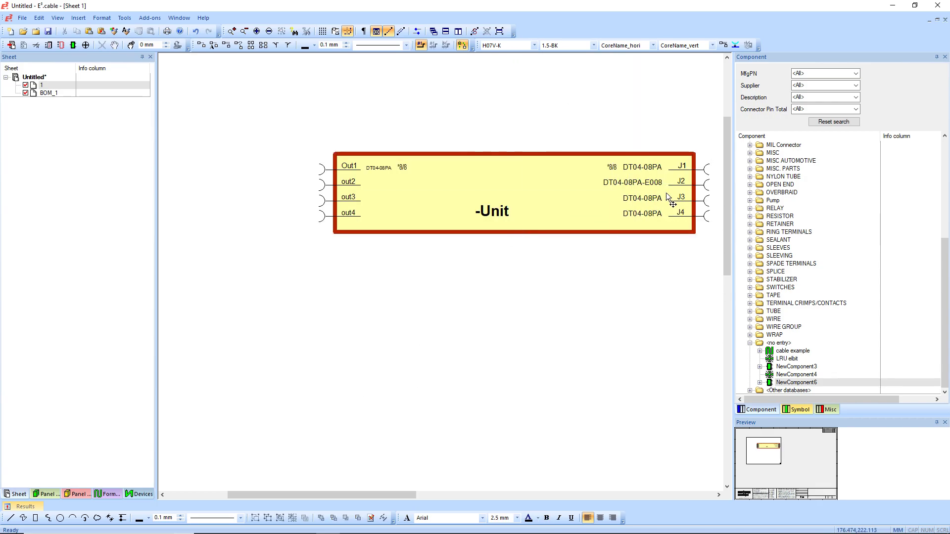
{"action": "left_click_drag", "start_coordinate": [694, 193], "coordinate": [580, 197]}
{"action": "left_click_drag", "start_coordinate": [497, 211], "coordinate": [430, 216]}
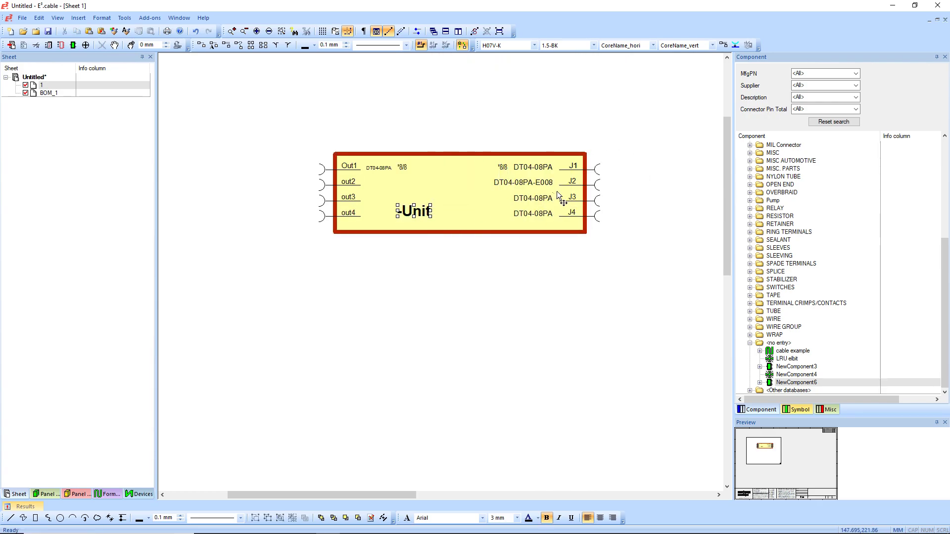
{"action": "left_click", "coordinate": [585, 195]}
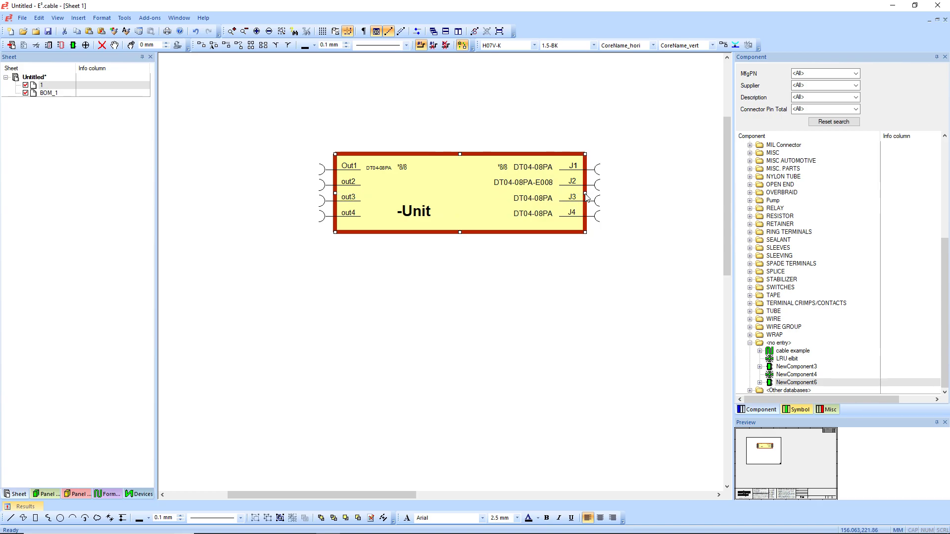
{"action": "left_click_drag", "start_coordinate": [586, 197], "coordinate": [555, 196]}
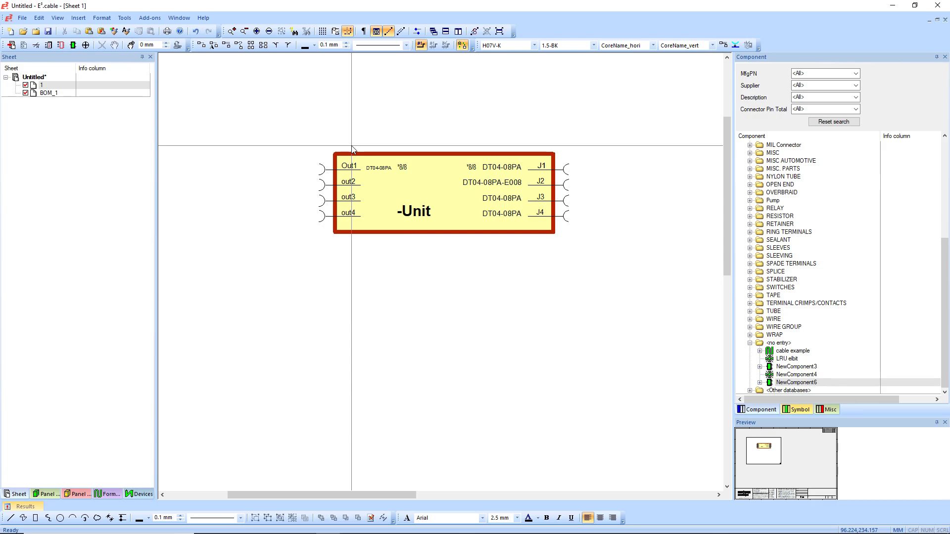
Try placing a second NewComponent6 block on the sheet below the first one, and delete it again
{"action": "scroll", "coordinate": [502, 225], "scroll_direction": "down", "scroll_amount": 2}
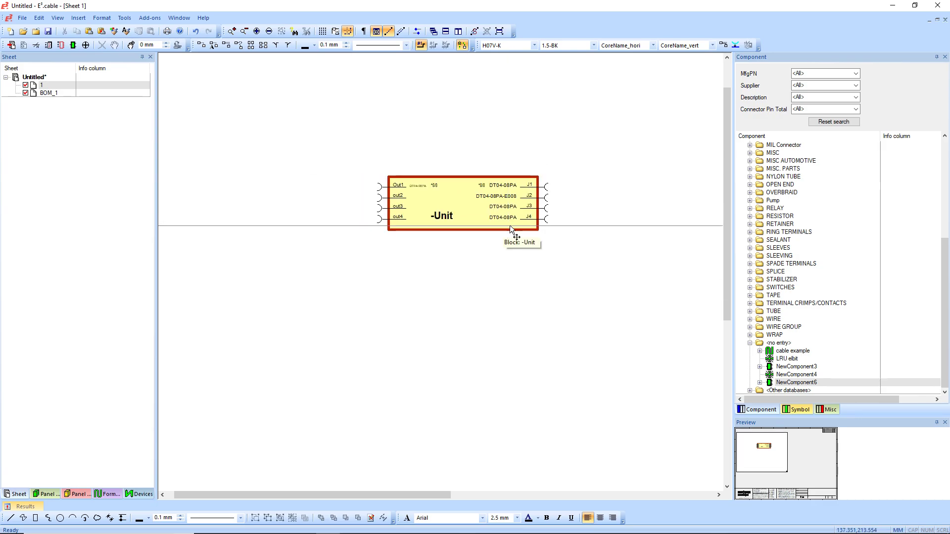
{"action": "right_click", "coordinate": [803, 385]}
{"action": "left_click", "coordinate": [865, 411]}
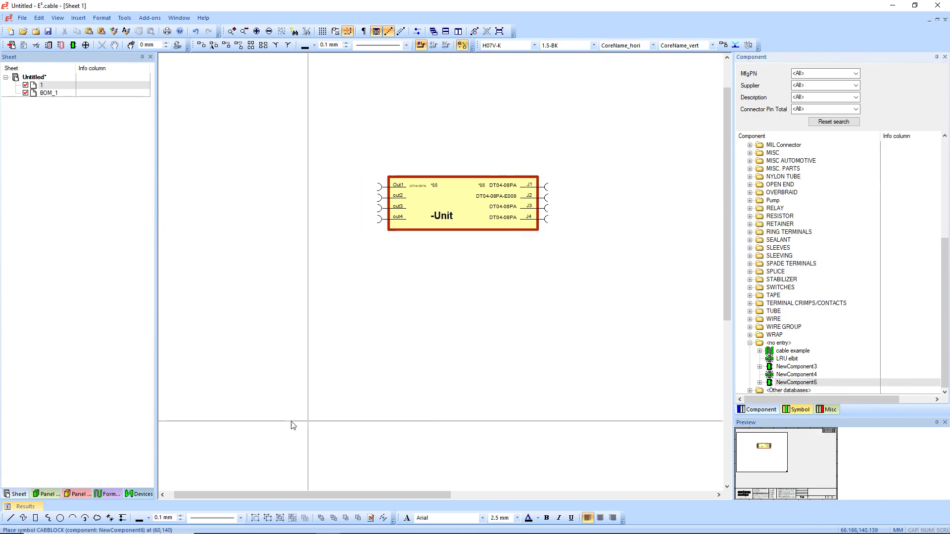
{"action": "left_click", "coordinate": [303, 446]}
{"action": "left_click_drag", "start_coordinate": [213, 289], "coordinate": [429, 474]}
{"action": "key", "text": "Delete"}
{"action": "scroll", "coordinate": [489, 198], "scroll_direction": "up", "scroll_amount": 3}
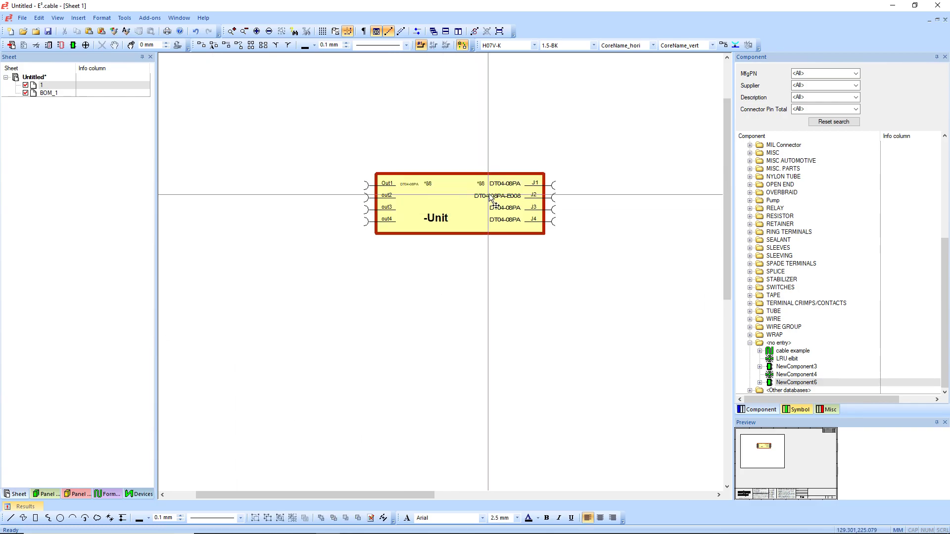
Export the whole block with its connectors and texts as a drawing part file (*.e3p) named Unit on the Desktop
{"action": "left_click_drag", "start_coordinate": [268, 120], "coordinate": [324, 161]}
{"action": "left_click", "coordinate": [21, 18]}
{"action": "mouse_move", "coordinate": [132, 108]}
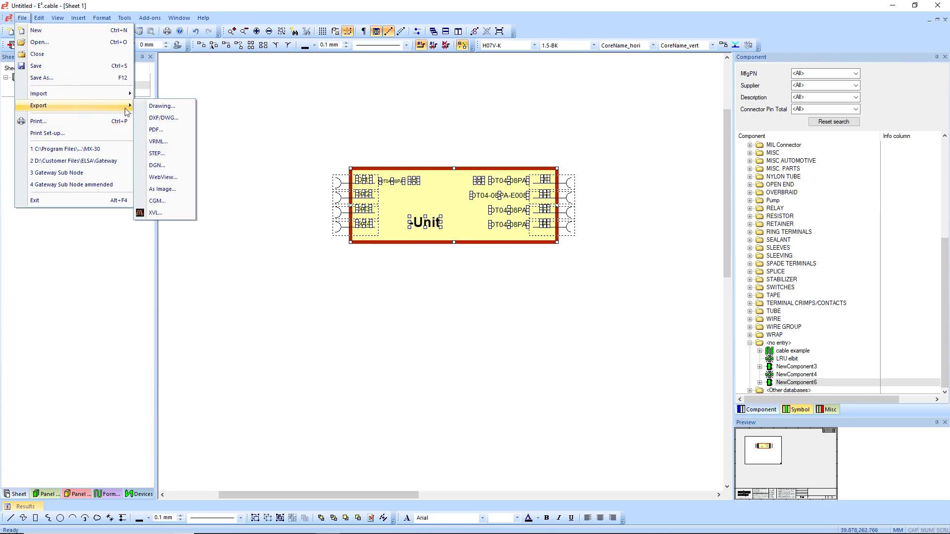
{"action": "left_click", "coordinate": [163, 106]}
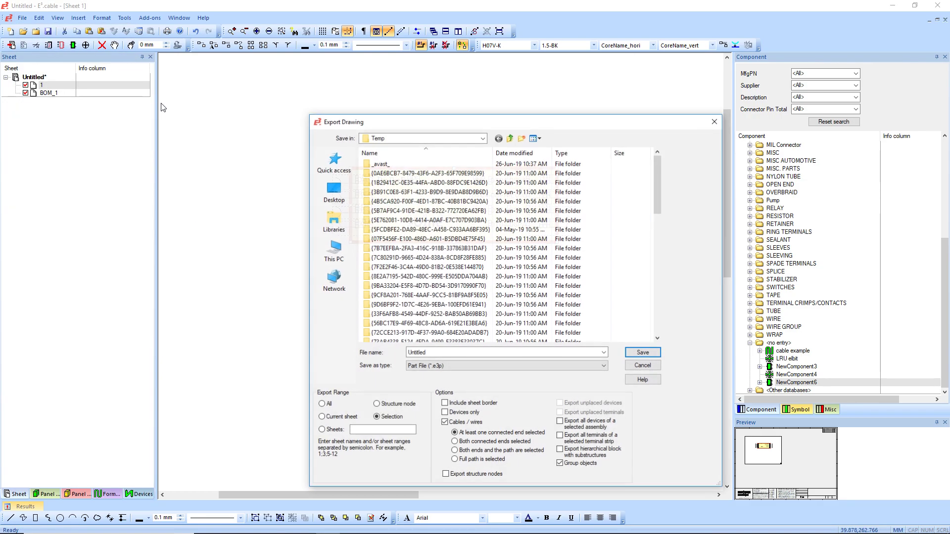
{"action": "left_click", "coordinate": [342, 187]}
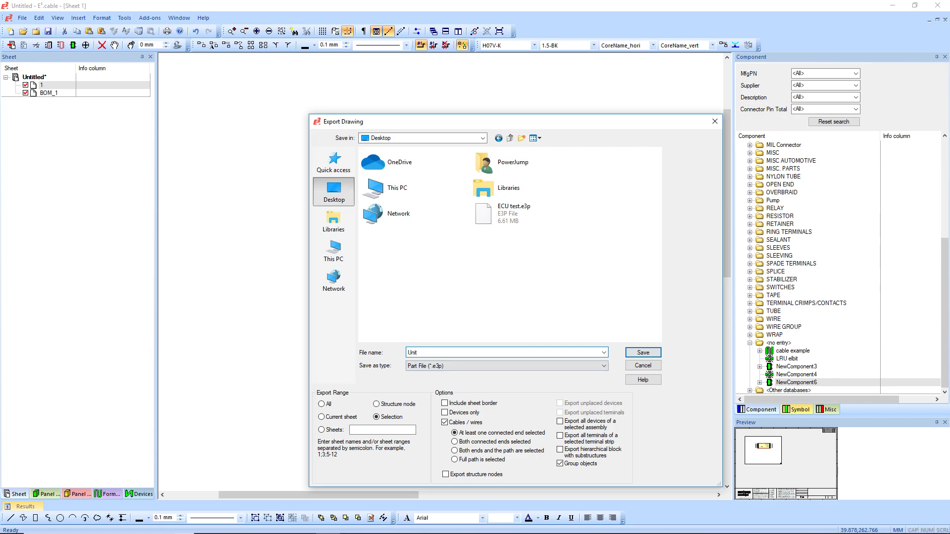
{"action": "left_click", "coordinate": [655, 353]}
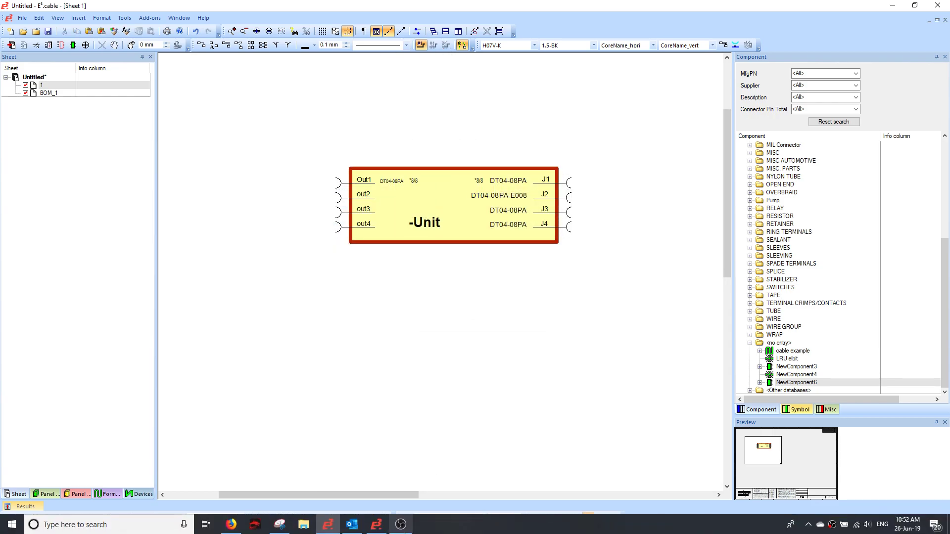
Switch to E³.dbe and start a new component of type Sub-circuit, keeping the proposed name and version
{"action": "left_click", "coordinate": [389, 524]}
{"action": "right_click", "coordinate": [878, 169]}
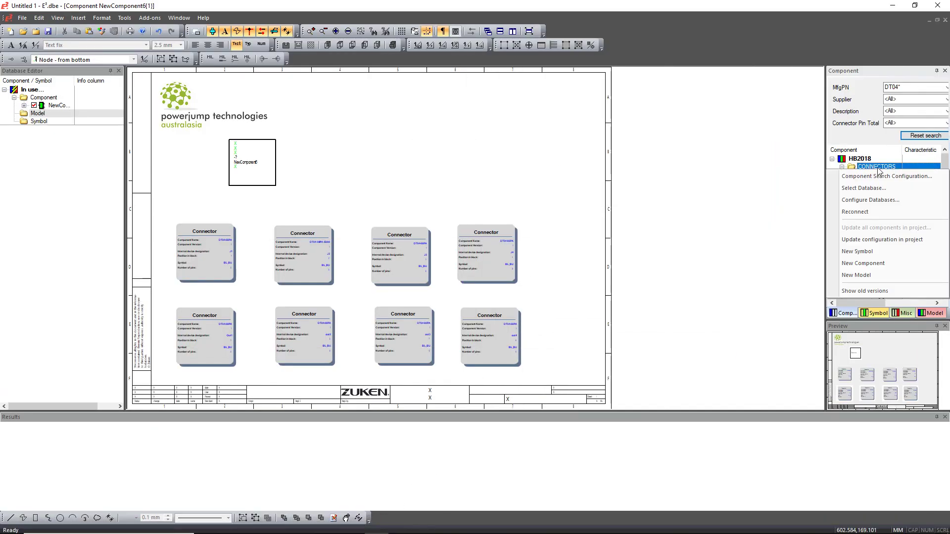
{"action": "left_click", "coordinate": [866, 263]}
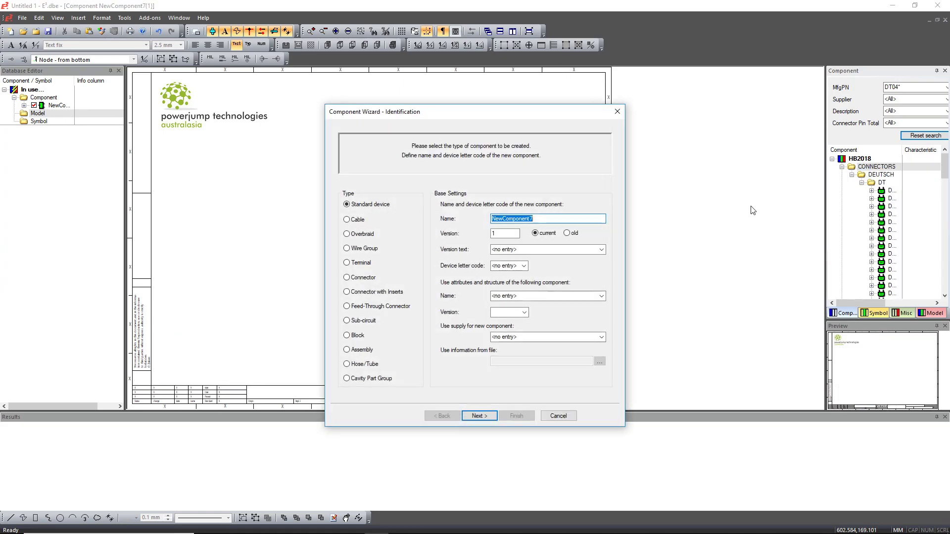
{"action": "left_click", "coordinate": [346, 321]}
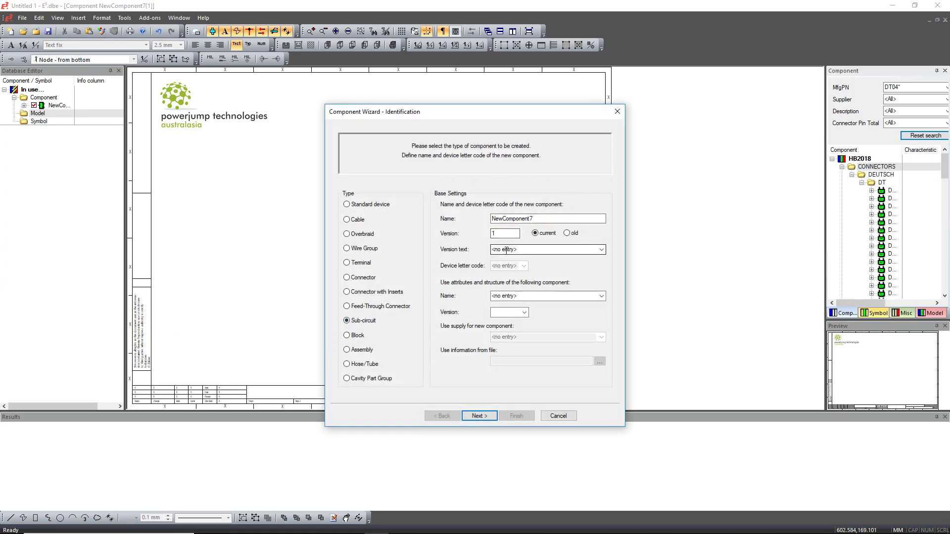
{"action": "left_click", "coordinate": [487, 419]}
{"action": "left_click", "coordinate": [479, 419]}
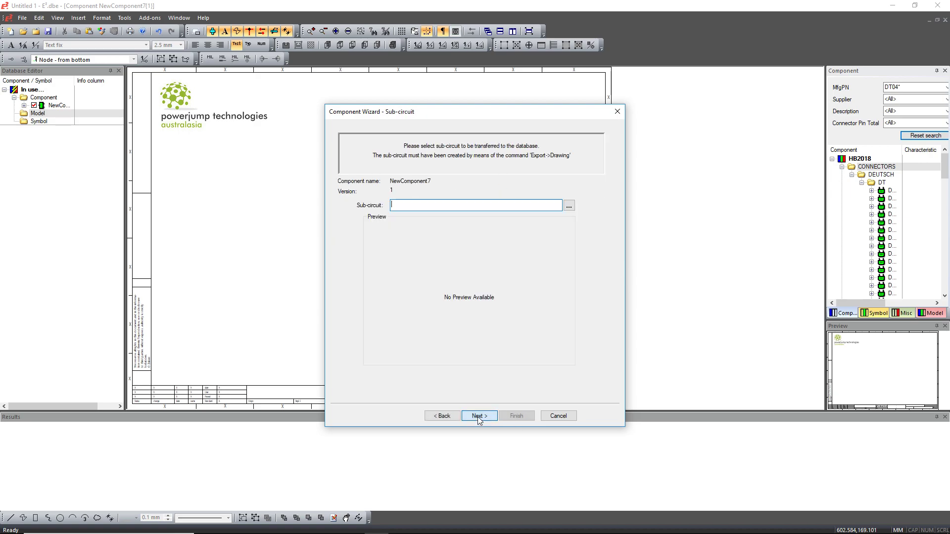
Load the Unit.e3p part file from the Desktop as the sub-circuit and finish creating the component
{"action": "left_click", "coordinate": [569, 205]}
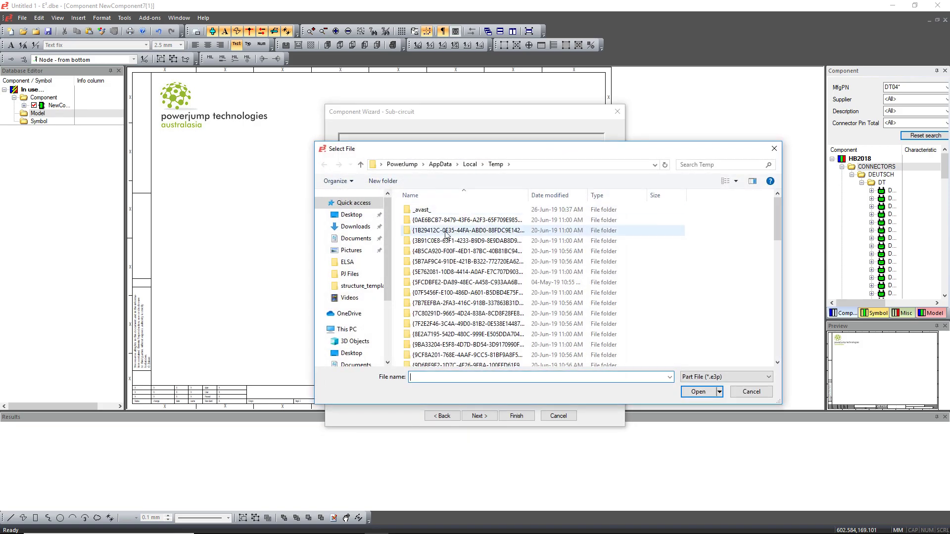
{"action": "left_click", "coordinate": [349, 214]}
{"action": "left_click", "coordinate": [477, 231]}
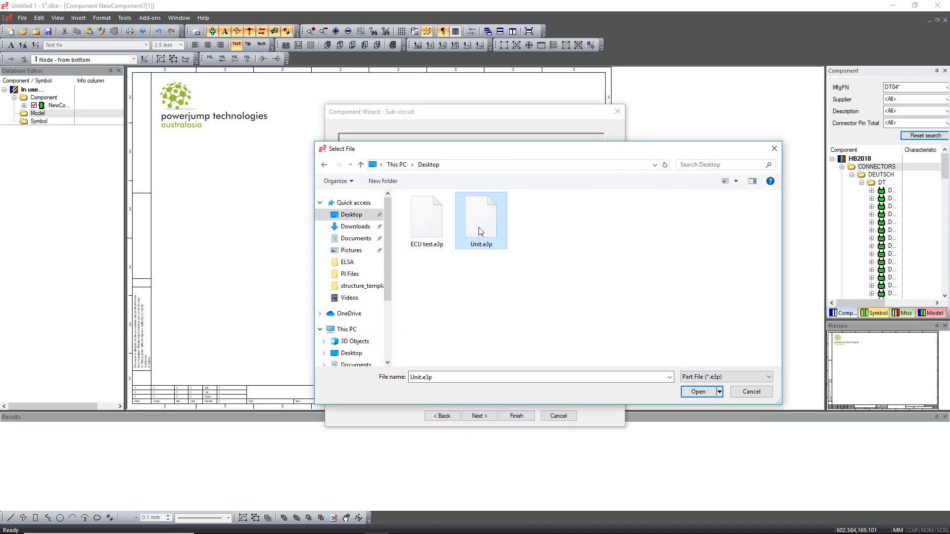
{"action": "left_click", "coordinate": [706, 391]}
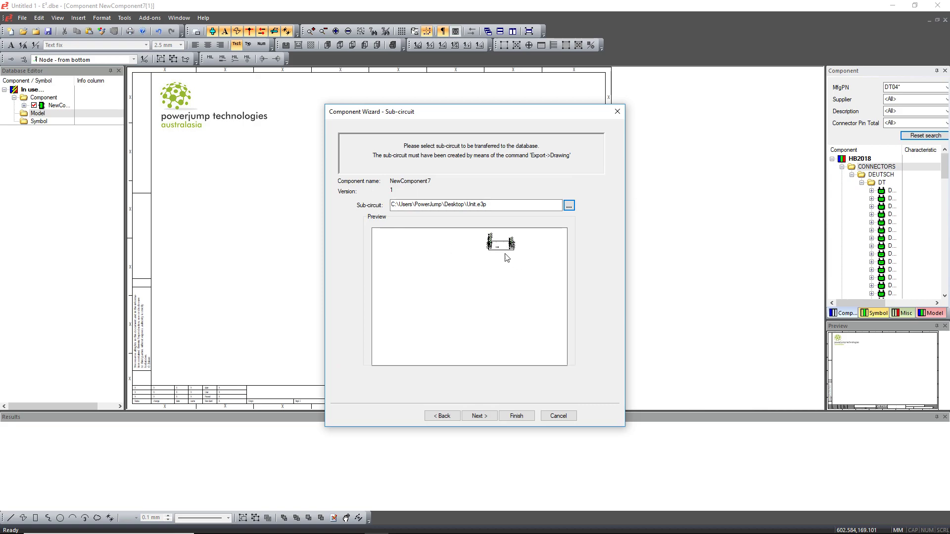
{"action": "left_click", "coordinate": [476, 416]}
{"action": "left_click", "coordinate": [515, 419]}
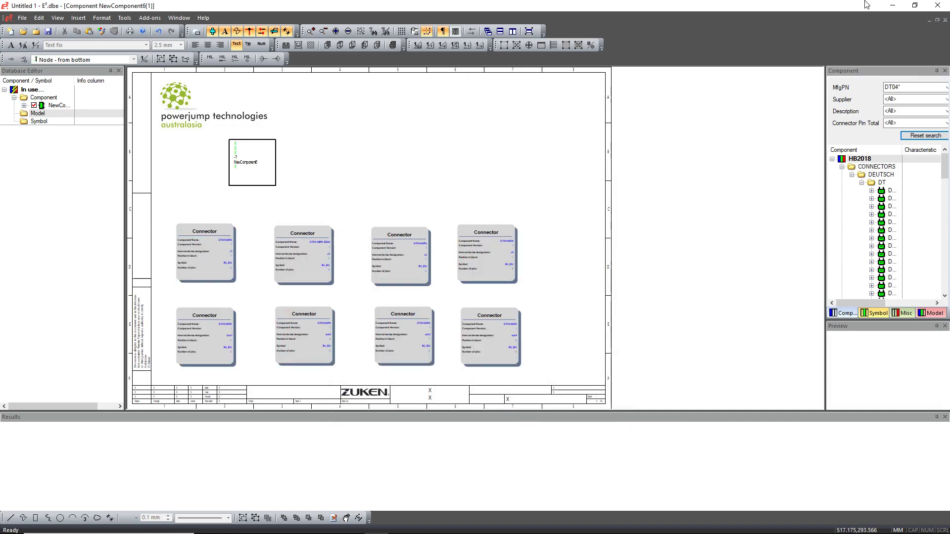
Return to E³.cable and place the NewComponent7 sub-circuit on the sheet below the existing -Unit block
{"action": "left_click", "coordinate": [892, 6]}
{"action": "left_click", "coordinate": [803, 342]}
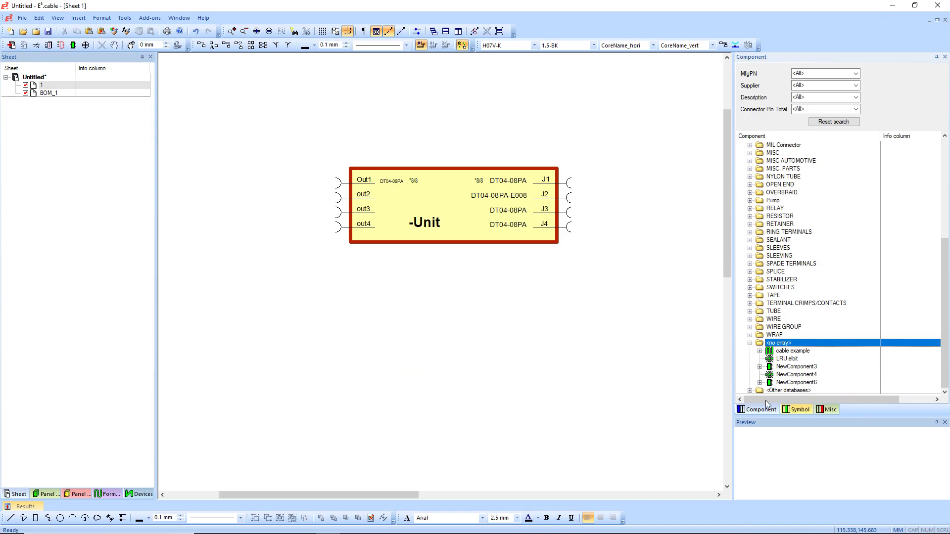
{"action": "left_click", "coordinate": [788, 388]}
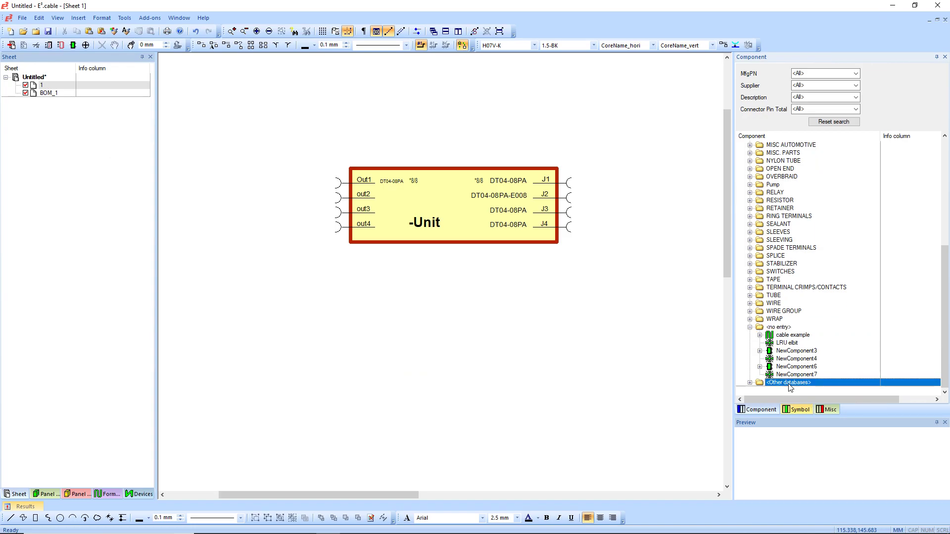
{"action": "left_click", "coordinate": [796, 377]}
{"action": "scroll", "coordinate": [432, 343], "scroll_direction": "down", "scroll_amount": 2}
{"action": "scroll", "coordinate": [431, 343], "scroll_direction": "down", "scroll_amount": 3, "text": "ctrl"}
{"action": "left_click_drag", "start_coordinate": [796, 374], "coordinate": [270, 243]}
{"action": "scroll", "coordinate": [515, 329], "scroll_direction": "up", "scroll_amount": 2}
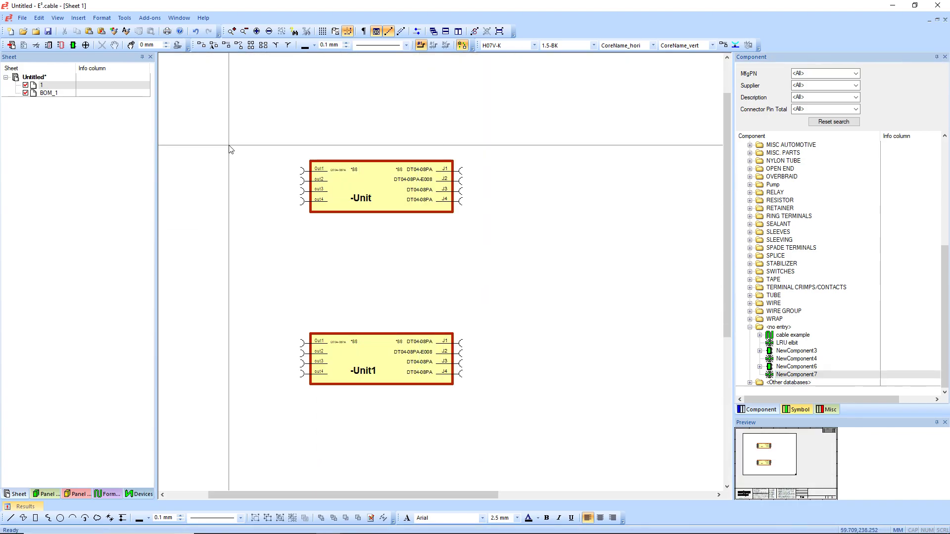
{"action": "scroll", "coordinate": [652, 415], "scroll_direction": "up", "scroll_amount": 1}
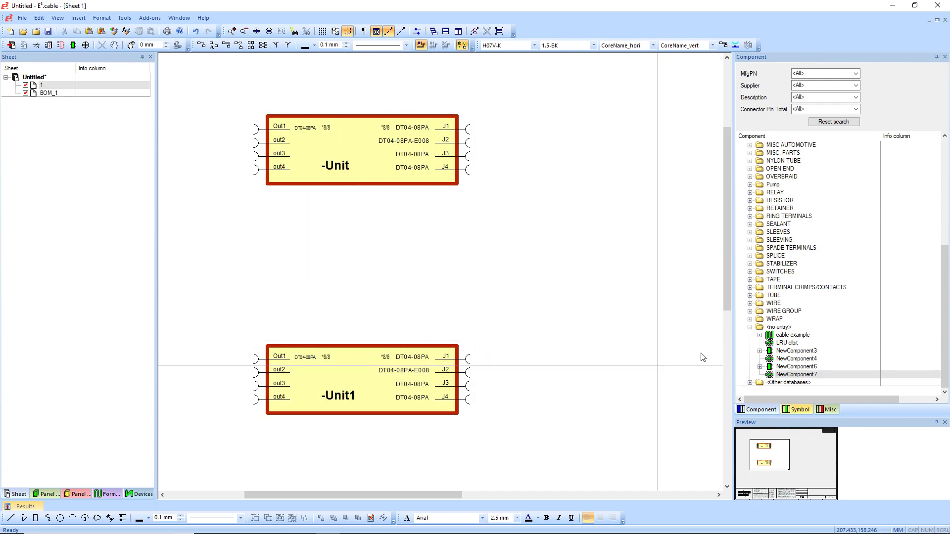
Place two more NewComponent7 sub-circuits one above the other, to the right of the two existing blocks
{"action": "left_click", "coordinate": [797, 374]}
{"action": "left_click_drag", "start_coordinate": [798, 374], "coordinate": [566, 279]}
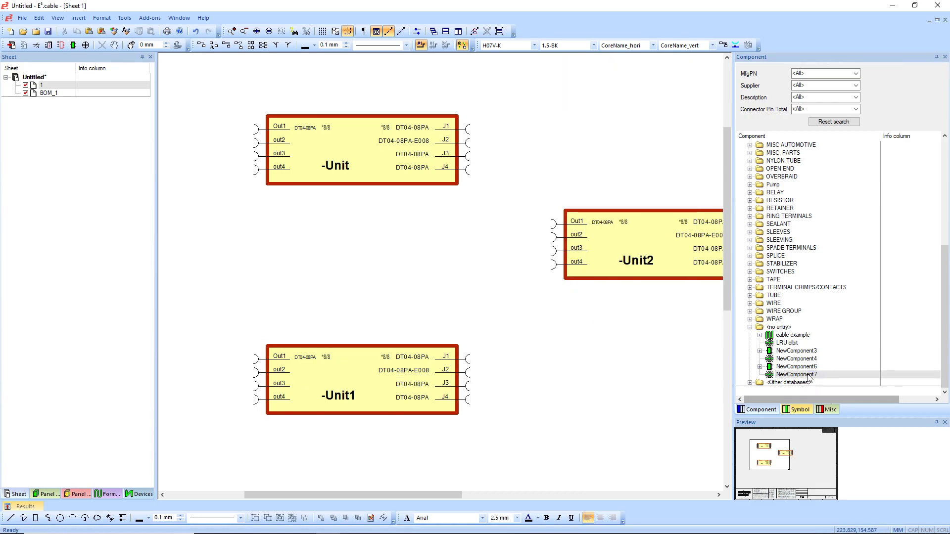
{"action": "left_click_drag", "start_coordinate": [808, 374], "coordinate": [592, 427]}
{"action": "left_click_drag", "start_coordinate": [420, 495], "coordinate": [452, 497]}
{"action": "key", "text": "Escape"}
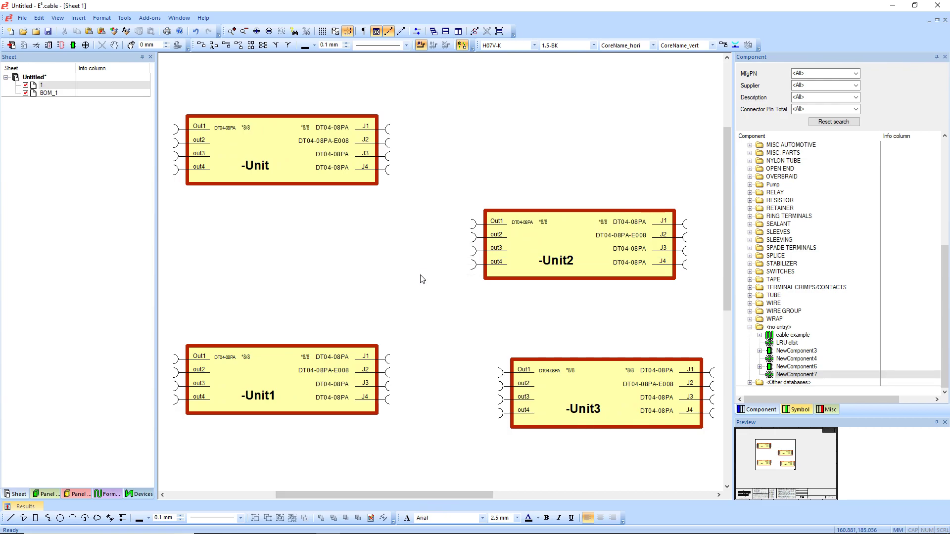